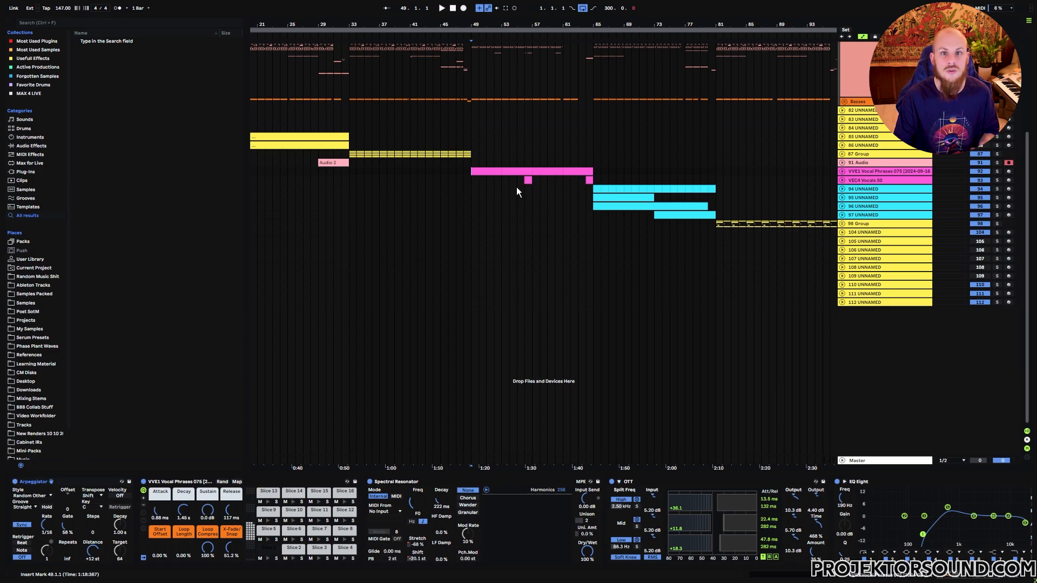
- Audition the pink vocal part from bar 49 and look over its slice rack and Spectral Resonator
{"action": "key", "text": "space"}
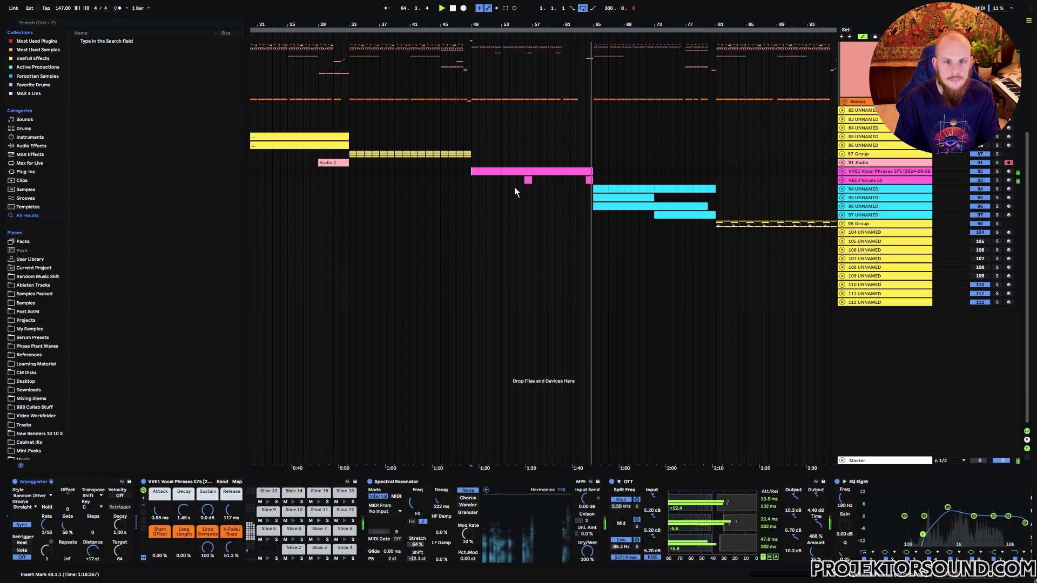
{"action": "key", "text": "space"}
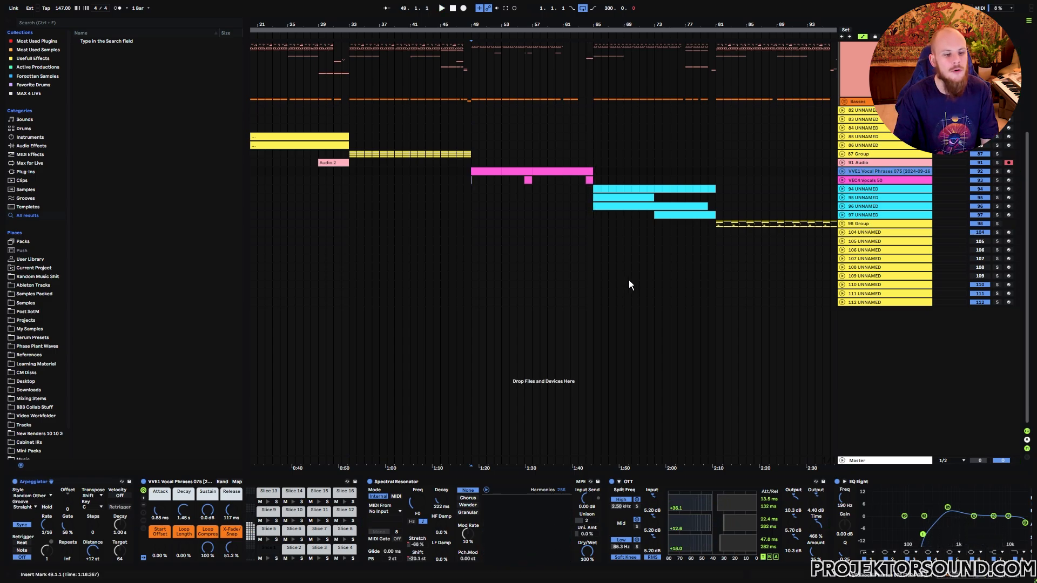
{"action": "left_click", "coordinate": [170, 485]}
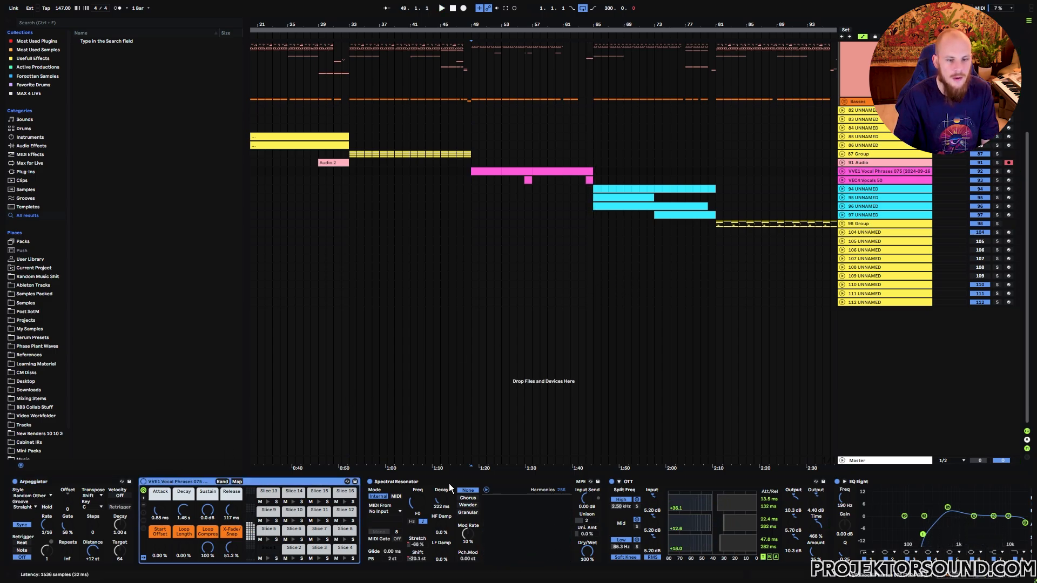
{"action": "left_click", "coordinate": [410, 488]}
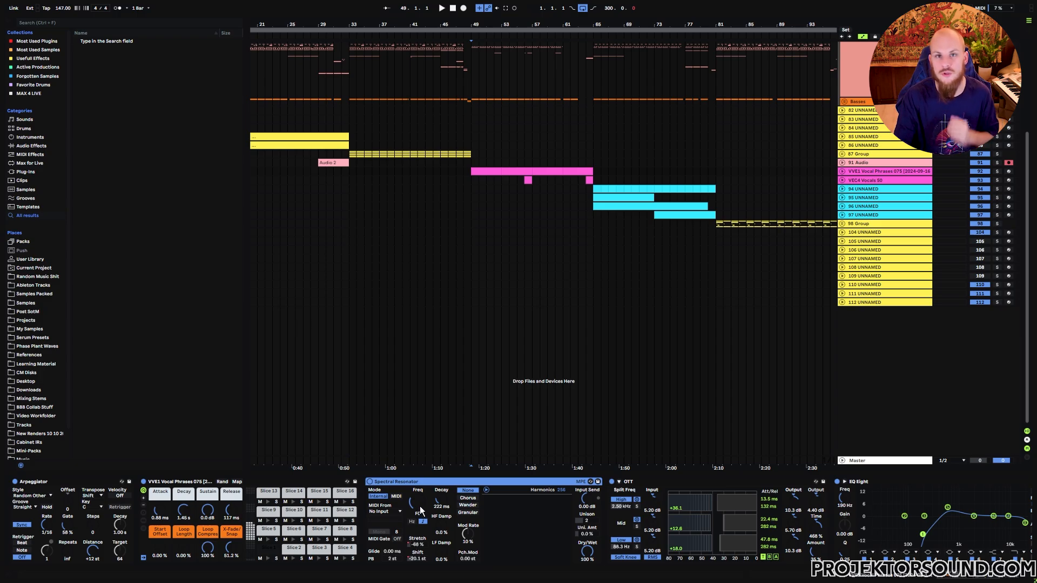
- Inspect the samples of Slice 1 through Slice 7 in the VVE1 Vocal Phrases 075 rack
{"action": "left_click", "coordinate": [179, 480]}
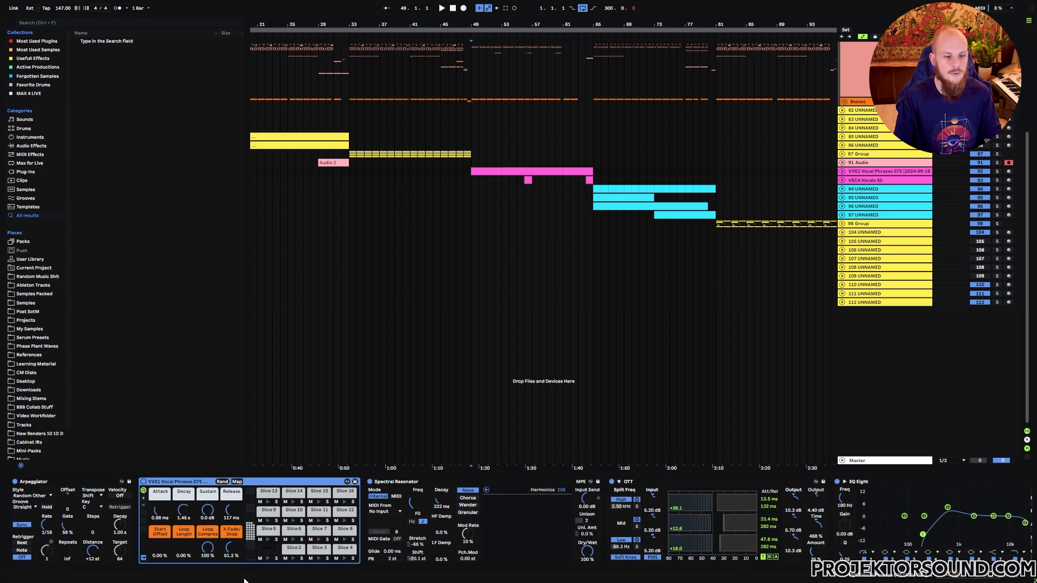
{"action": "left_click", "coordinate": [272, 549]}
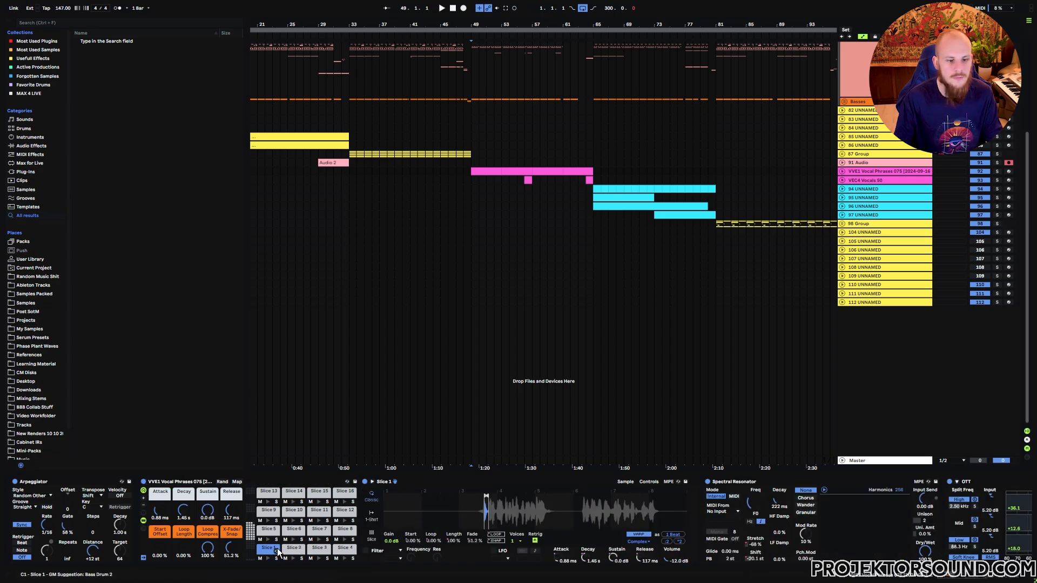
{"action": "left_click", "coordinate": [294, 548]}
{"action": "left_click", "coordinate": [319, 549]}
{"action": "left_click", "coordinate": [345, 548]}
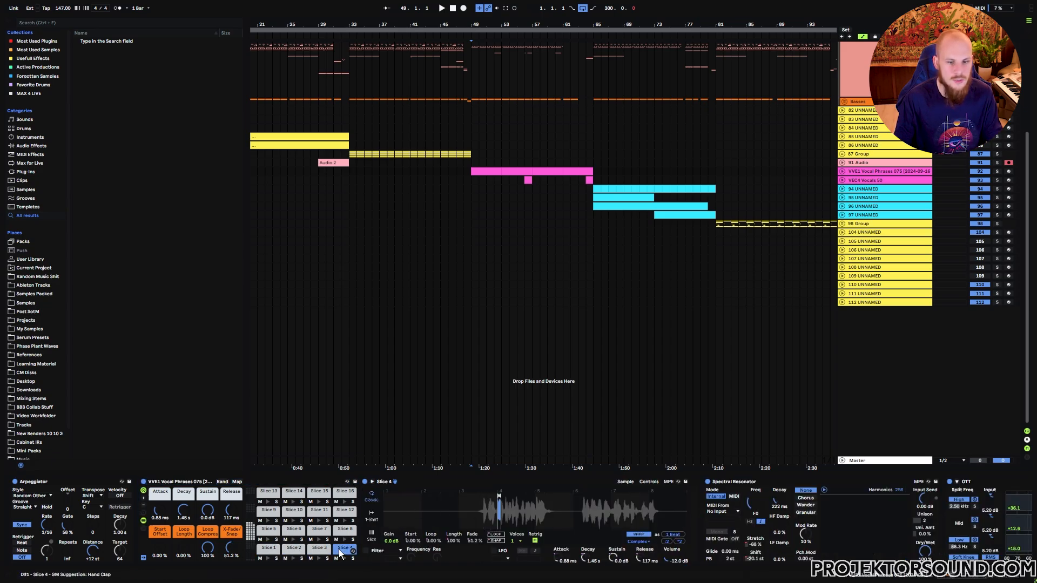
{"action": "left_click", "coordinate": [268, 530]}
{"action": "left_click", "coordinate": [294, 530]}
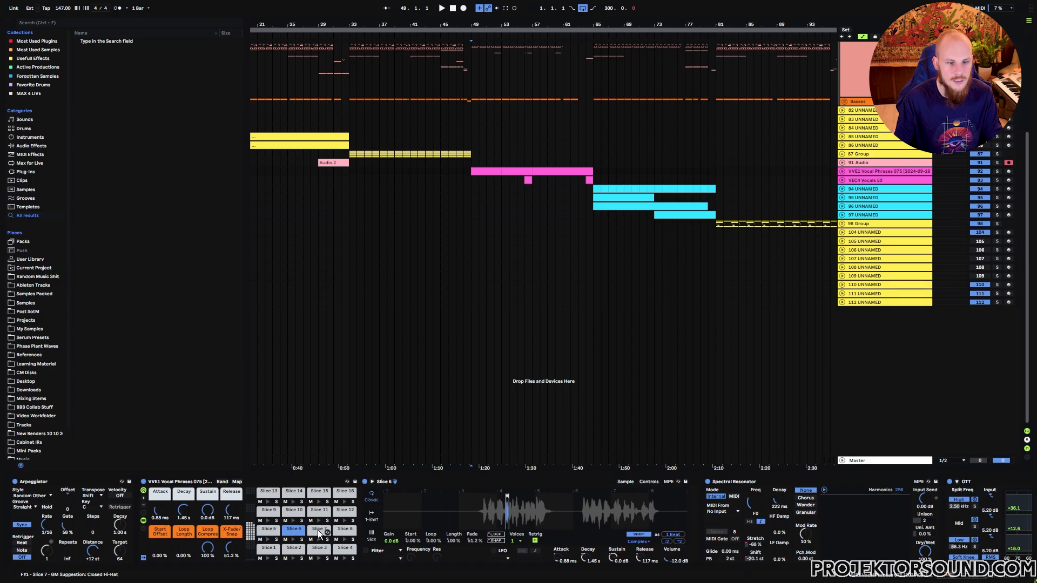
{"action": "left_click", "coordinate": [319, 531]}
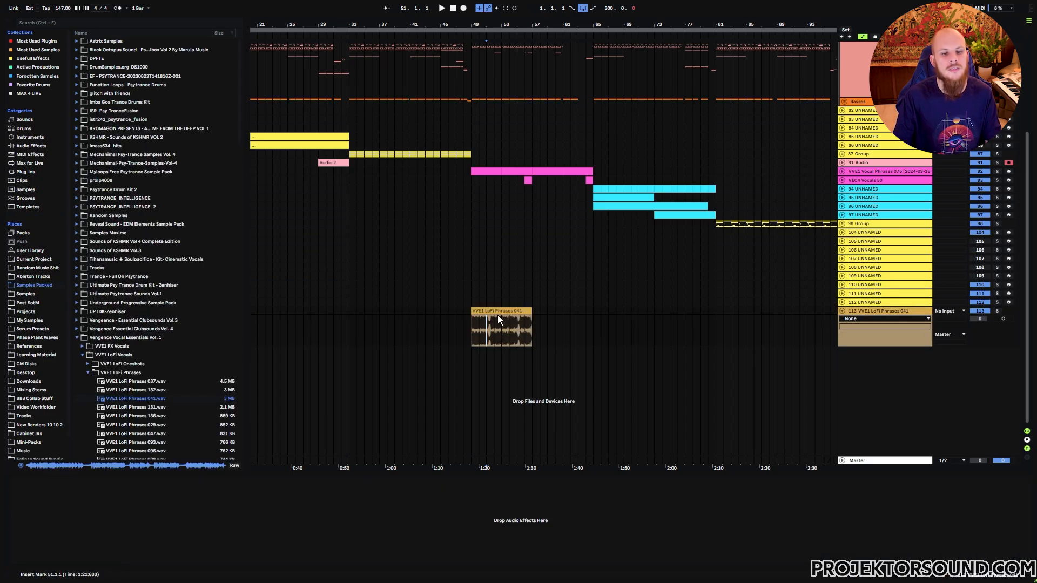
{"action": "left_click", "coordinate": [498, 311]}
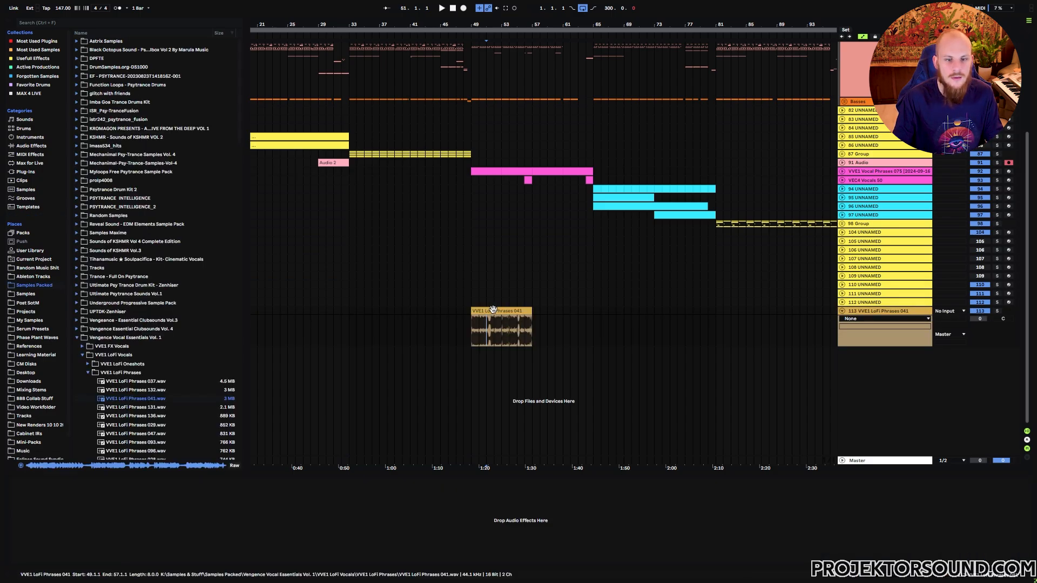
{"action": "right_click", "coordinate": [493, 310]}
{"action": "left_click", "coordinate": [530, 487]}
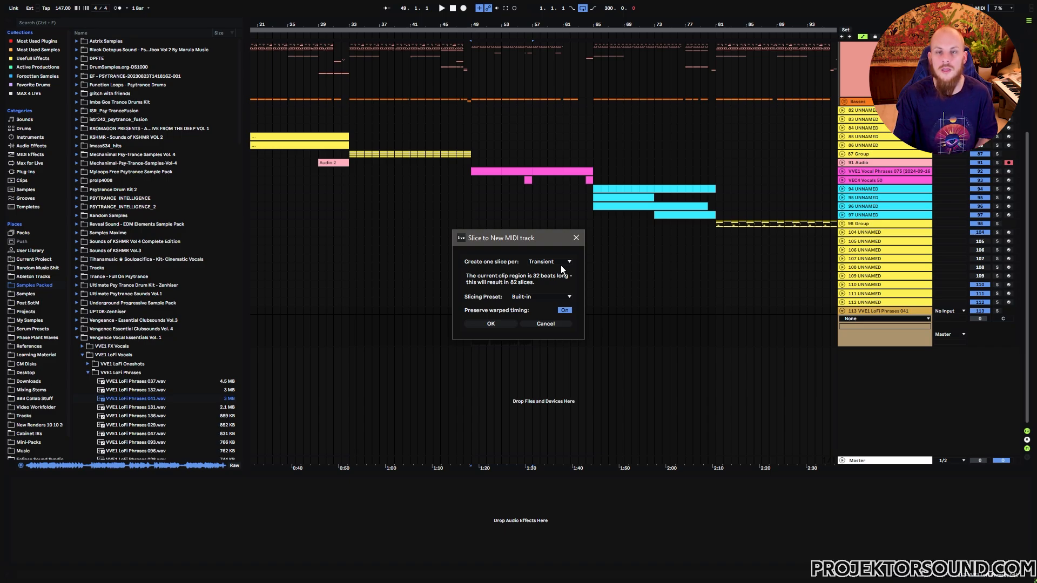
{"action": "left_click", "coordinate": [557, 263]}
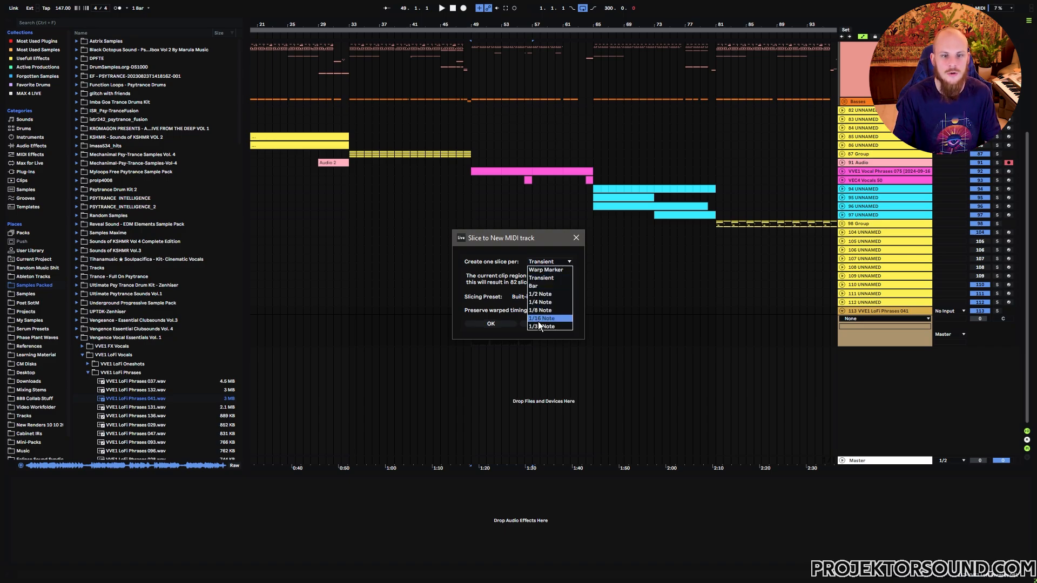
{"action": "left_click", "coordinate": [498, 258]}
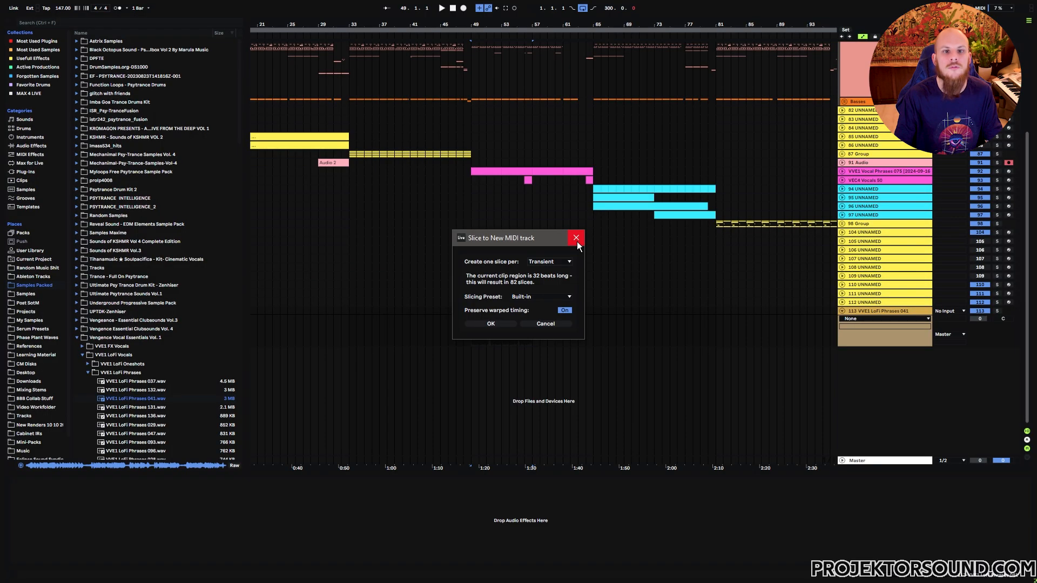
{"action": "left_click", "coordinate": [576, 242]}
- Examine individual transients in the VVE1 LoFi Phrases 041 waveform by marking short sections from bar 49 onward
{"action": "left_click_drag", "start_coordinate": [481, 25], "coordinate": [481, 118]}
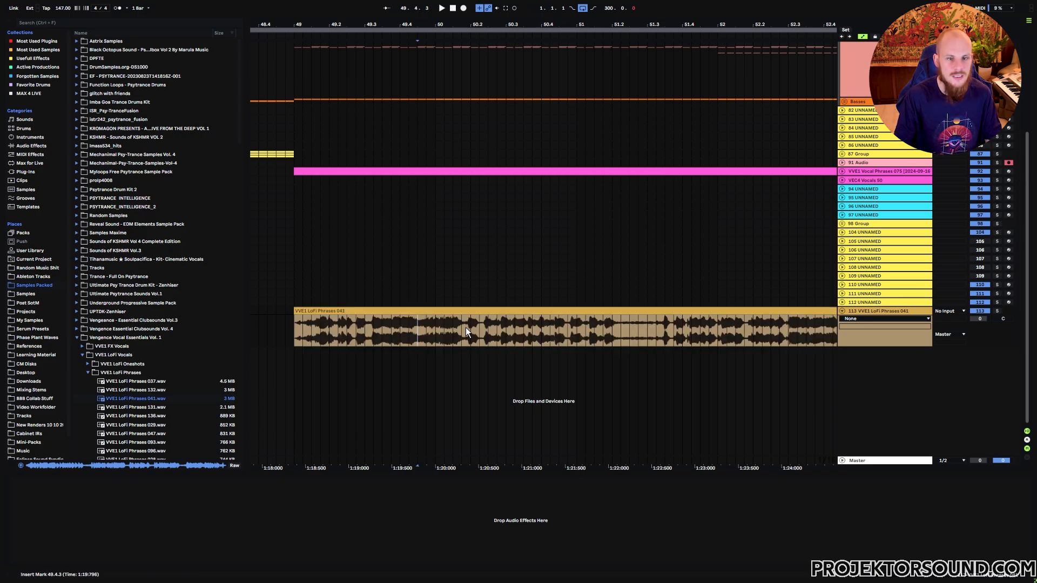
{"action": "left_click_drag", "start_coordinate": [466, 327], "coordinate": [535, 325]}
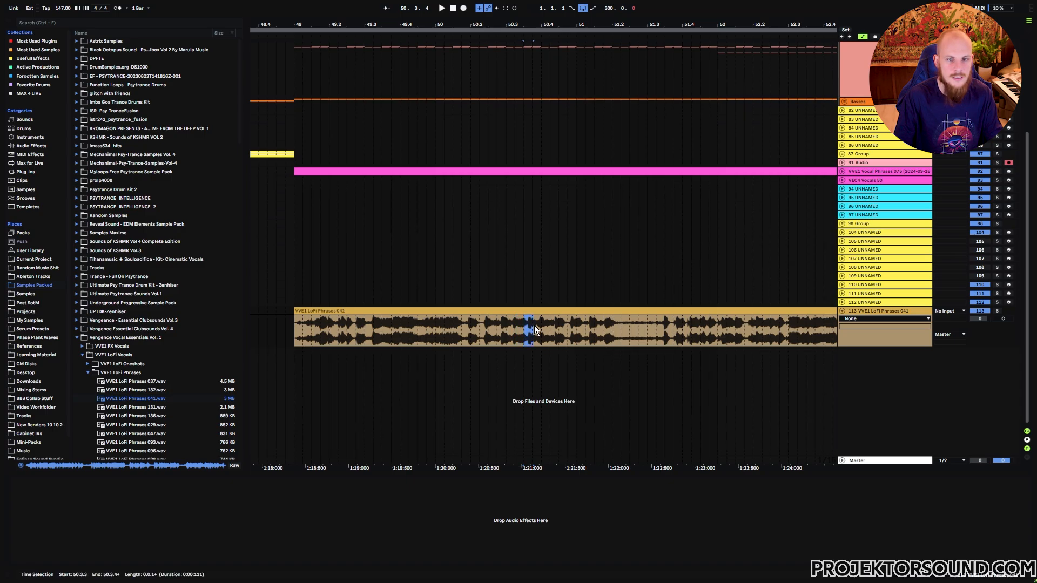
{"action": "left_click", "coordinate": [536, 332]}
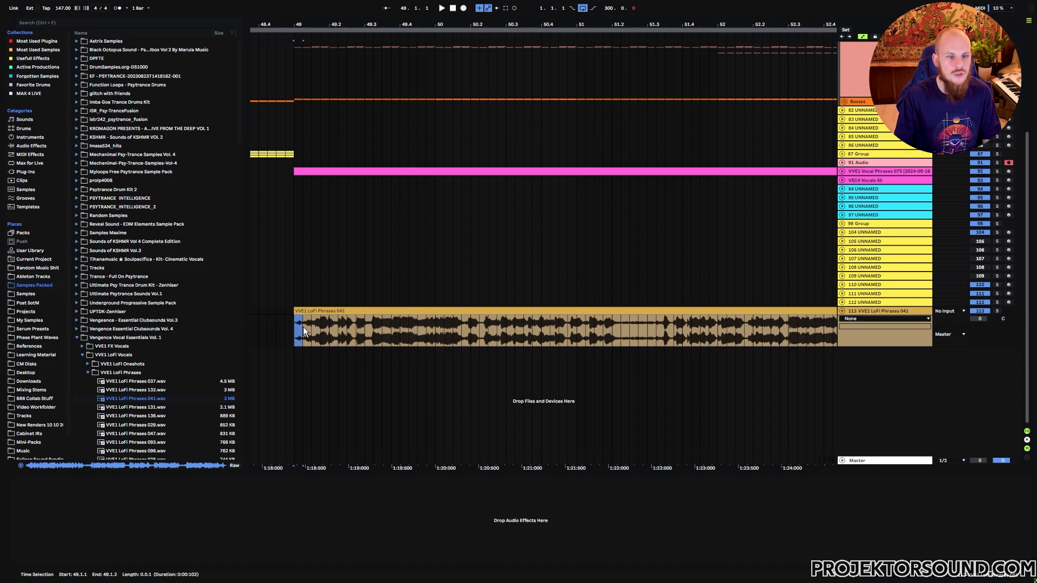
{"action": "left_click_drag", "start_coordinate": [303, 327], "coordinate": [340, 328]}
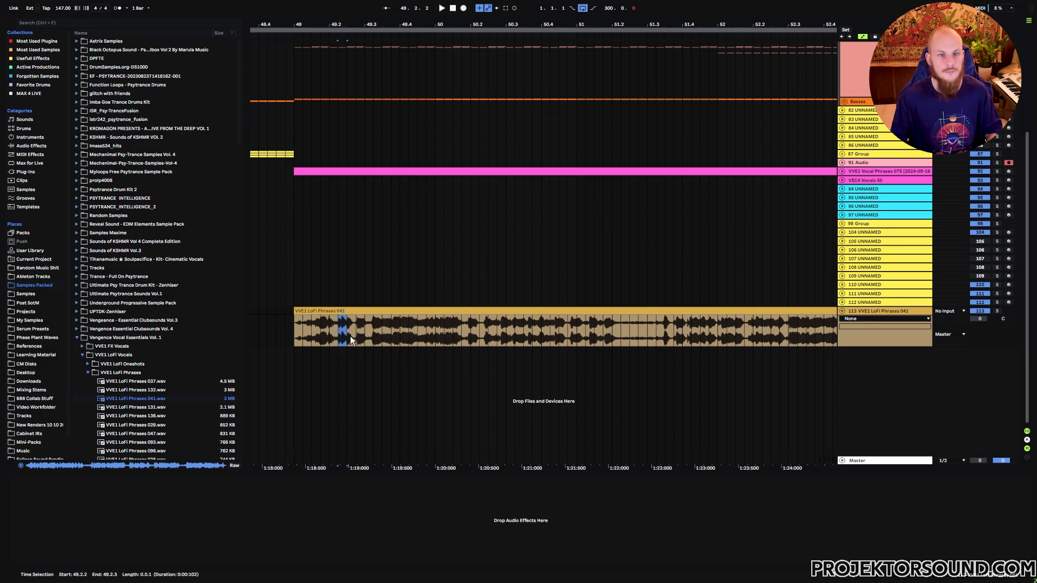
- Slice the VVE1 LoFi Phrases 041 clip to a new MIDI track per transient, with the Built-in preset and warped timing preserved
{"action": "right_click", "coordinate": [349, 336]}
{"action": "left_click", "coordinate": [447, 491]}
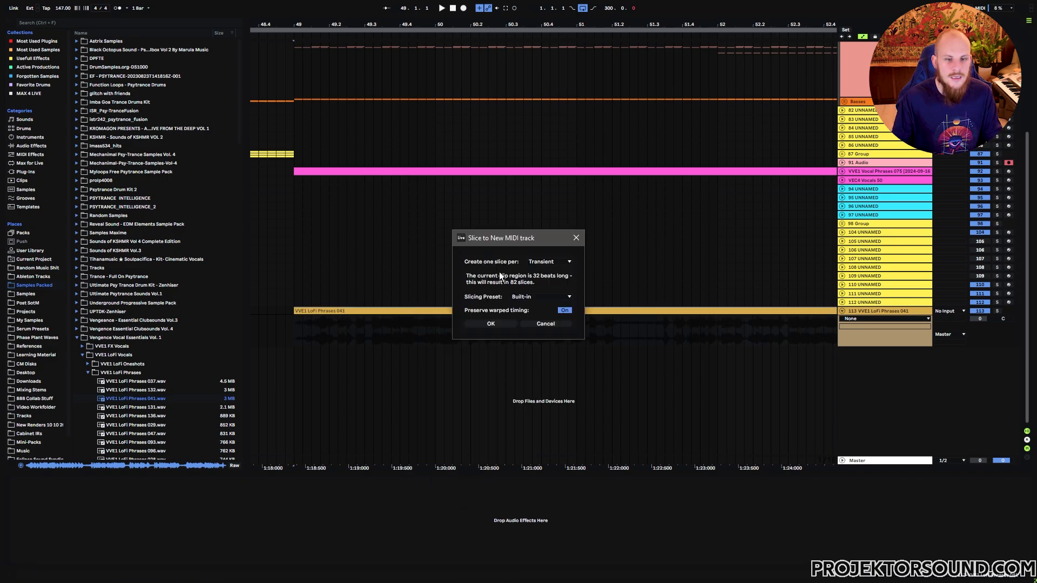
{"action": "left_click", "coordinate": [489, 324]}
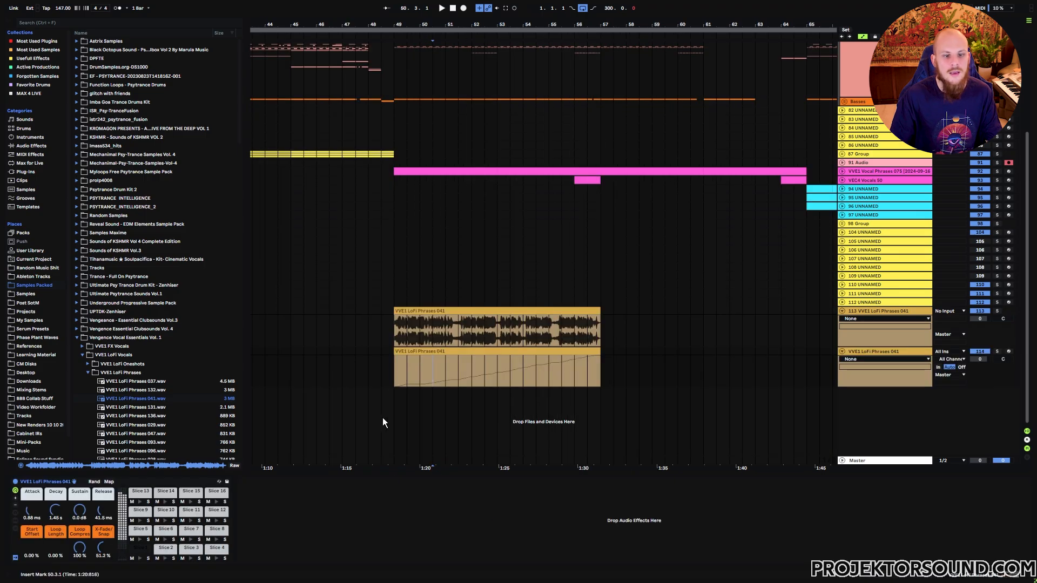
- Solo the sliced VVE1 LoFi Phrases 041 MIDI track and play it from bar 49
{"action": "left_click_drag", "start_coordinate": [387, 377], "coordinate": [601, 377]}
{"action": "left_click", "coordinate": [601, 377]}
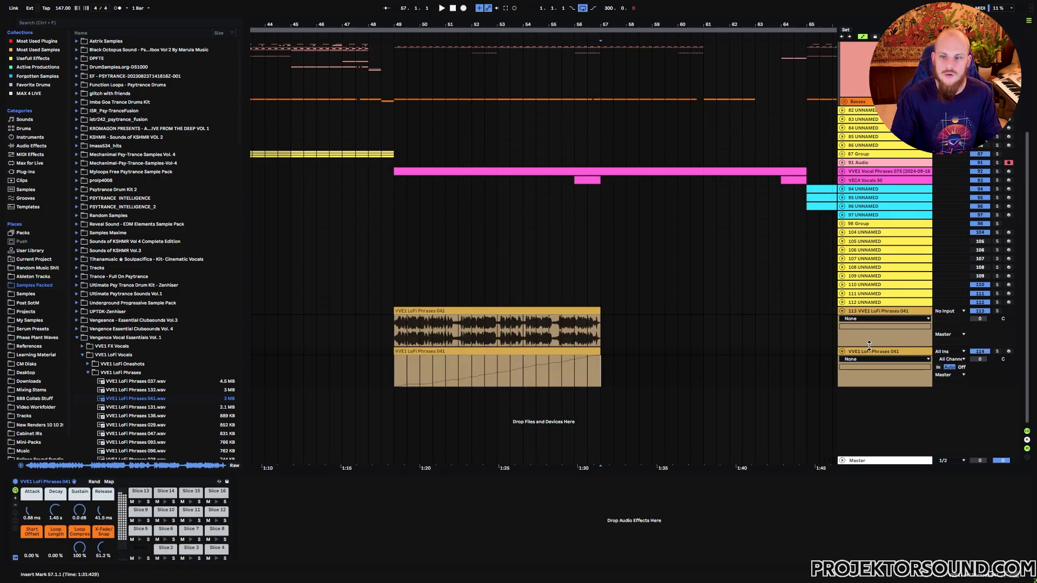
{"action": "left_click", "coordinate": [997, 351]}
{"action": "left_click", "coordinate": [394, 370]}
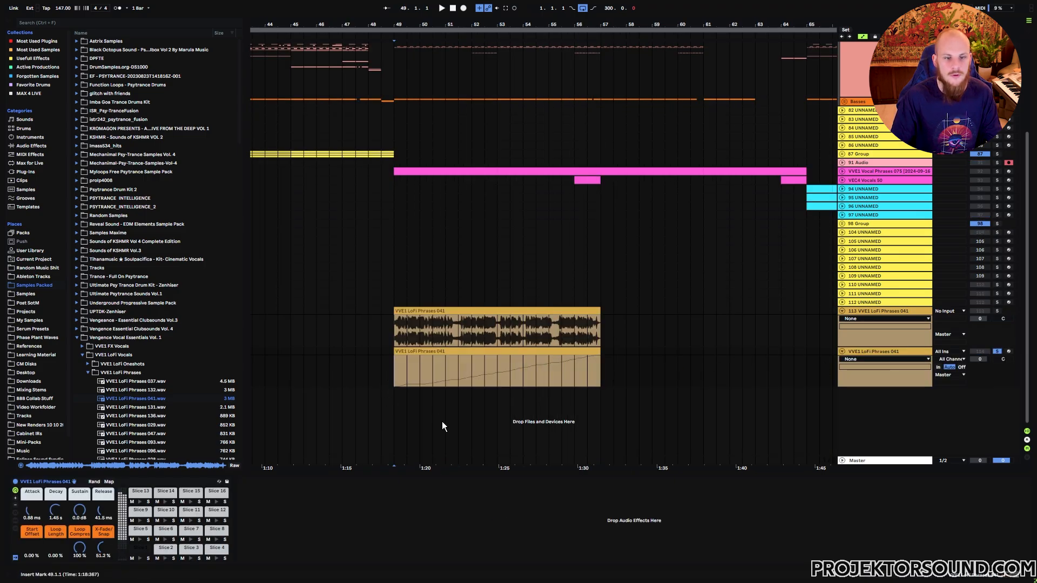
{"action": "key", "text": "space"}
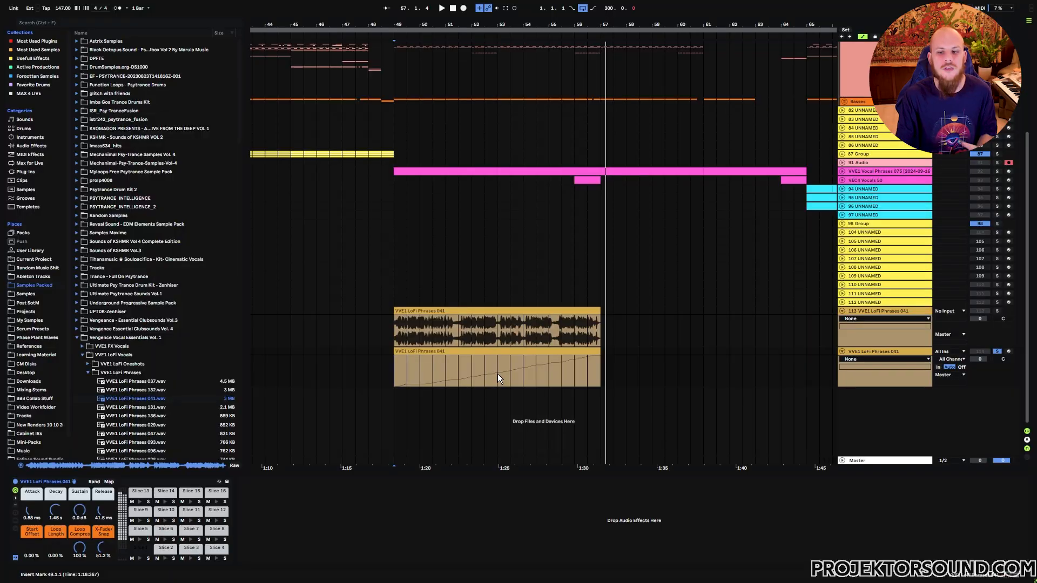
- Place FULL MIDI FOR RAND 4BARS.alc from the Random Music Shit folder at bar 57 on the sliced MIDI track
{"action": "left_click_drag", "start_coordinate": [397, 370], "coordinate": [589, 375]}
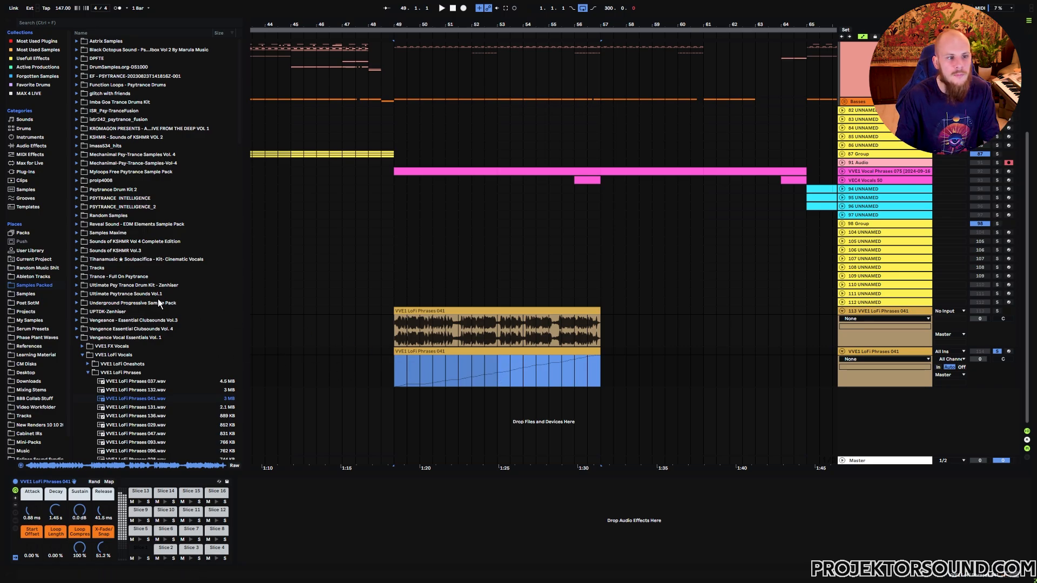
{"action": "left_click", "coordinate": [38, 269]}
{"action": "scroll", "coordinate": [136, 336], "scroll_direction": "down", "scroll_amount": 5}
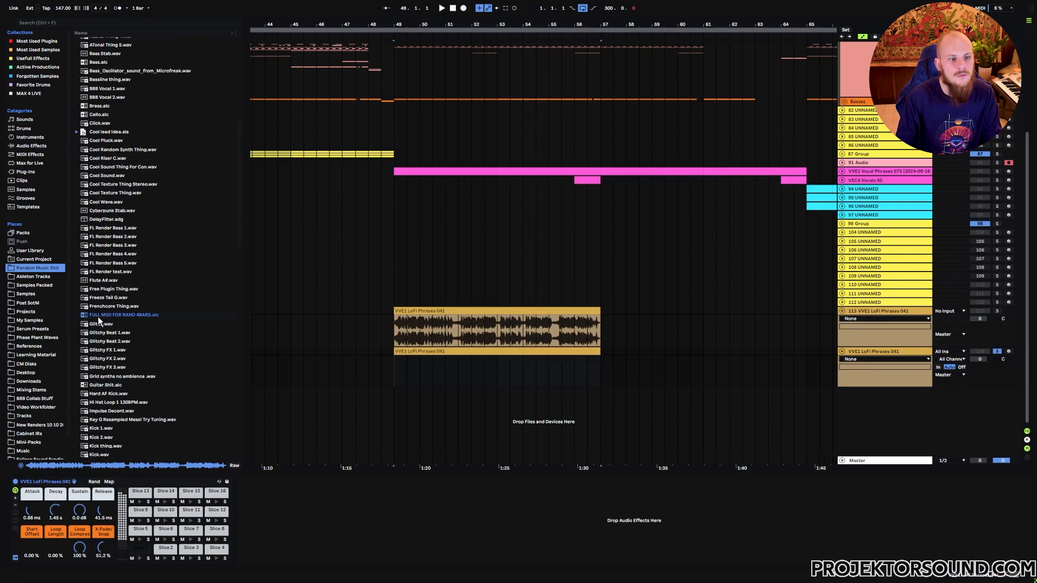
{"action": "left_click_drag", "start_coordinate": [134, 317], "coordinate": [604, 372]}
{"action": "left_click", "coordinate": [659, 377]}
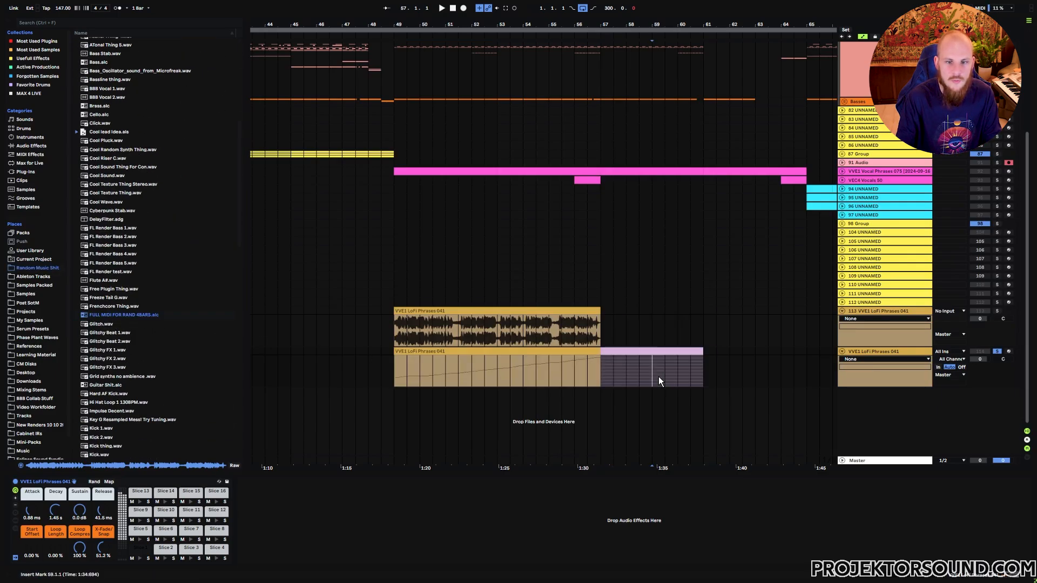
- Open the four-bar MIDI clip at bar 57 in an enlarged note editor and examine which slices its notes cover
{"action": "double_click", "coordinate": [624, 381]}
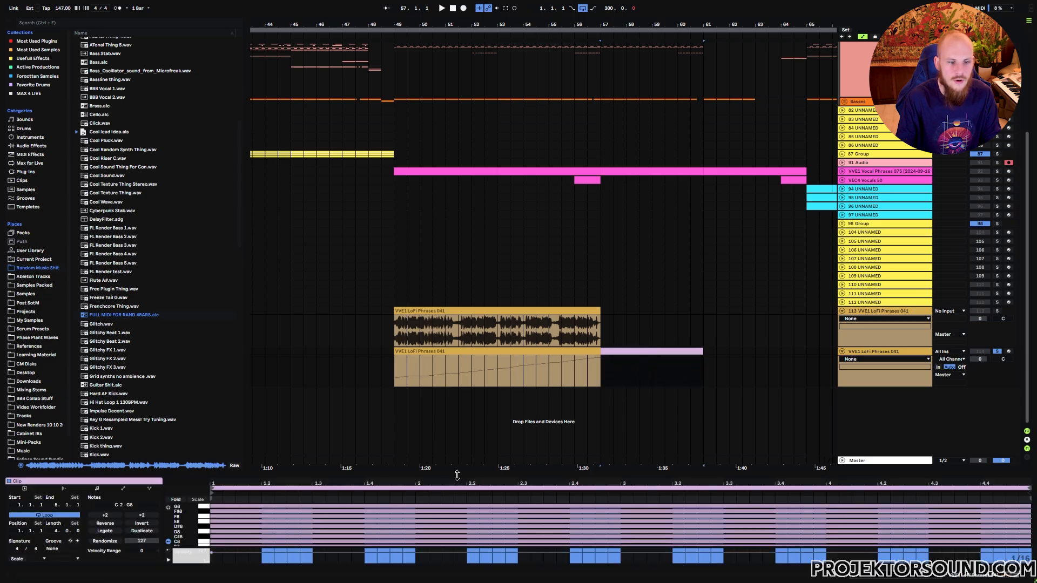
{"action": "left_click_drag", "start_coordinate": [457, 476], "coordinate": [457, 204]}
{"action": "scroll", "coordinate": [238, 472], "scroll_direction": "up", "scroll_amount": 2}
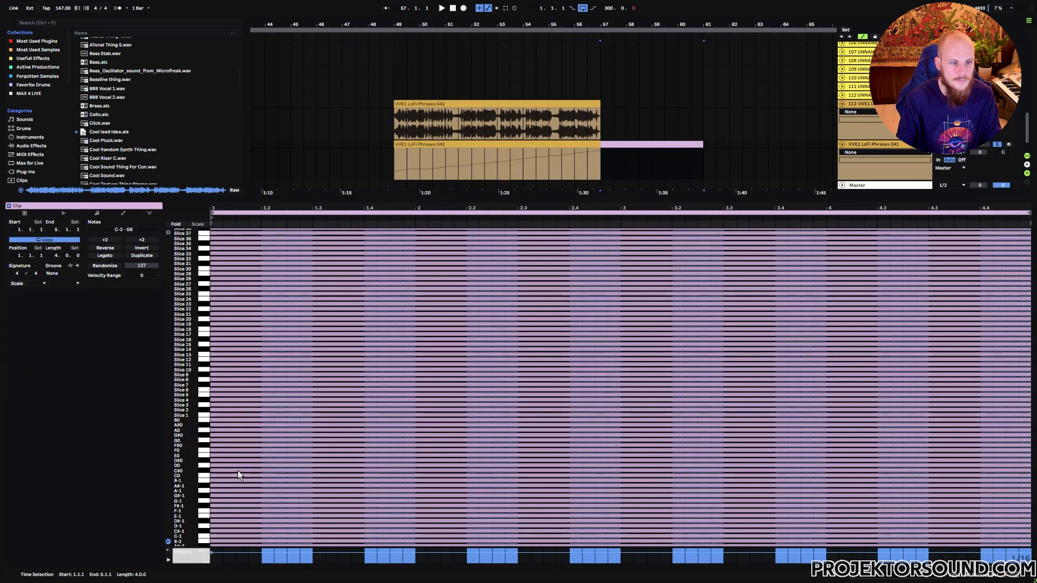
{"action": "scroll", "coordinate": [237, 471], "scroll_direction": "up", "scroll_amount": 5}
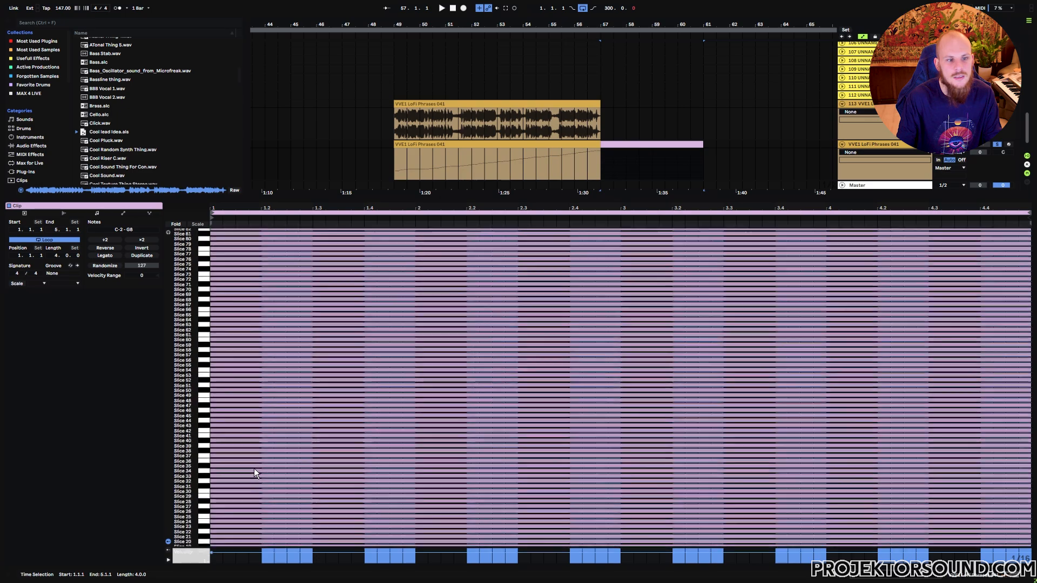
{"action": "scroll", "coordinate": [254, 468], "scroll_direction": "up", "scroll_amount": 1}
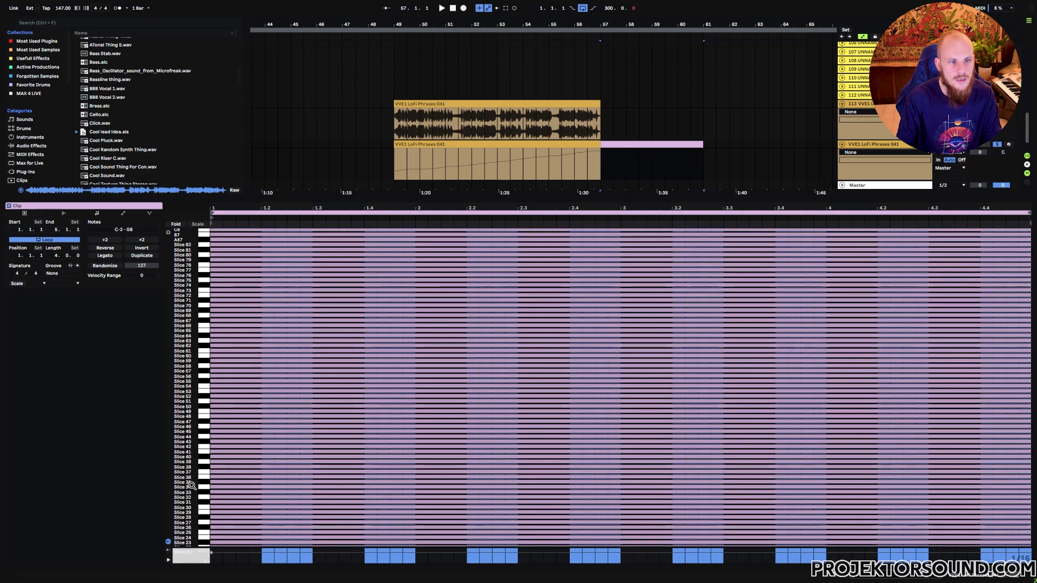
{"action": "scroll", "coordinate": [192, 486], "scroll_direction": "up", "scroll_amount": 2}
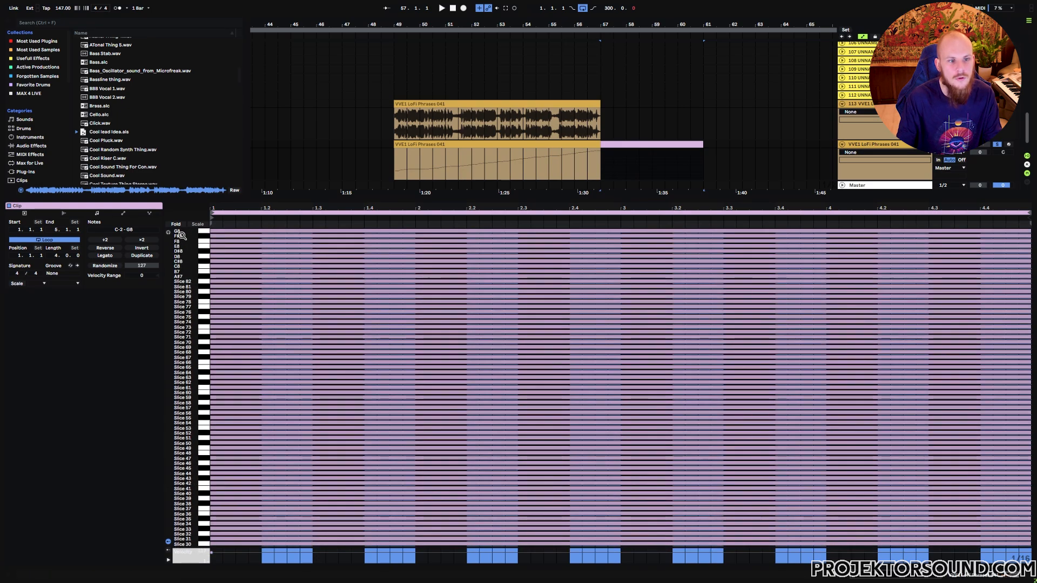
{"action": "scroll", "coordinate": [206, 340], "scroll_direction": "down", "scroll_amount": 6}
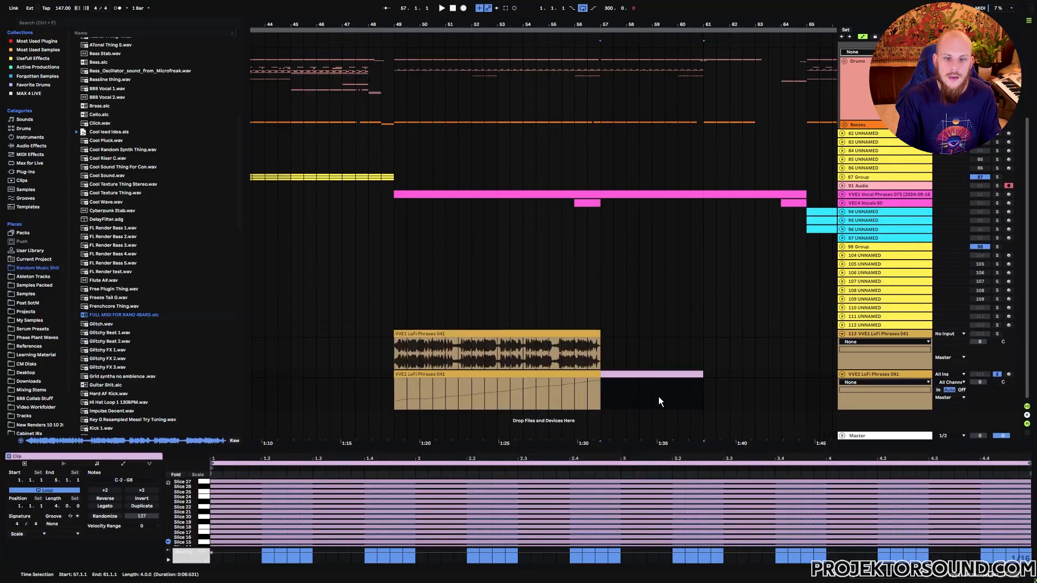
- Deactivate the VVE1 LoFi Phrases 041 MIDI clip on the sliced track
{"action": "left_click", "coordinate": [558, 372]}
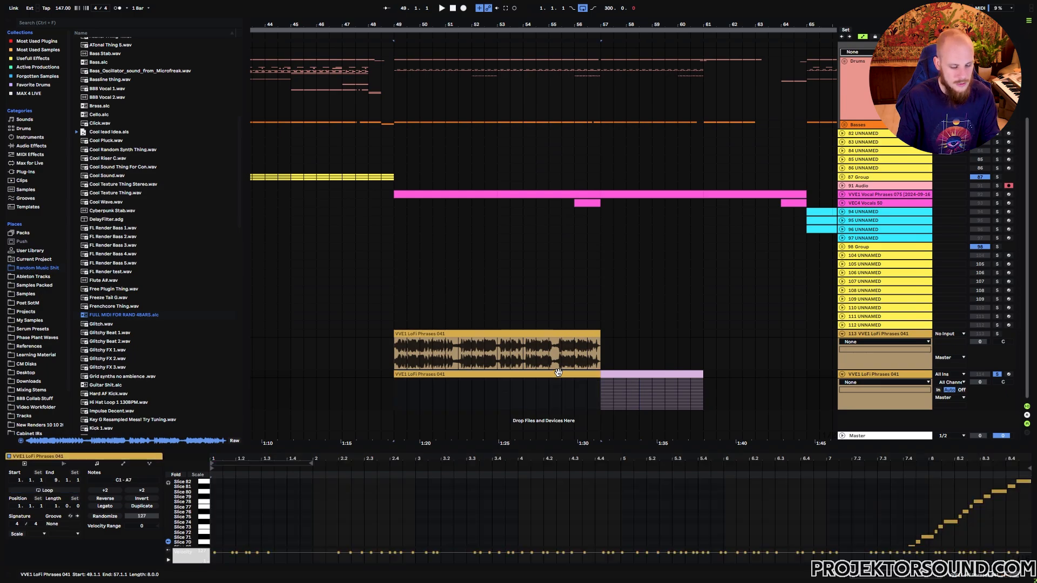
{"action": "key", "text": "0"}
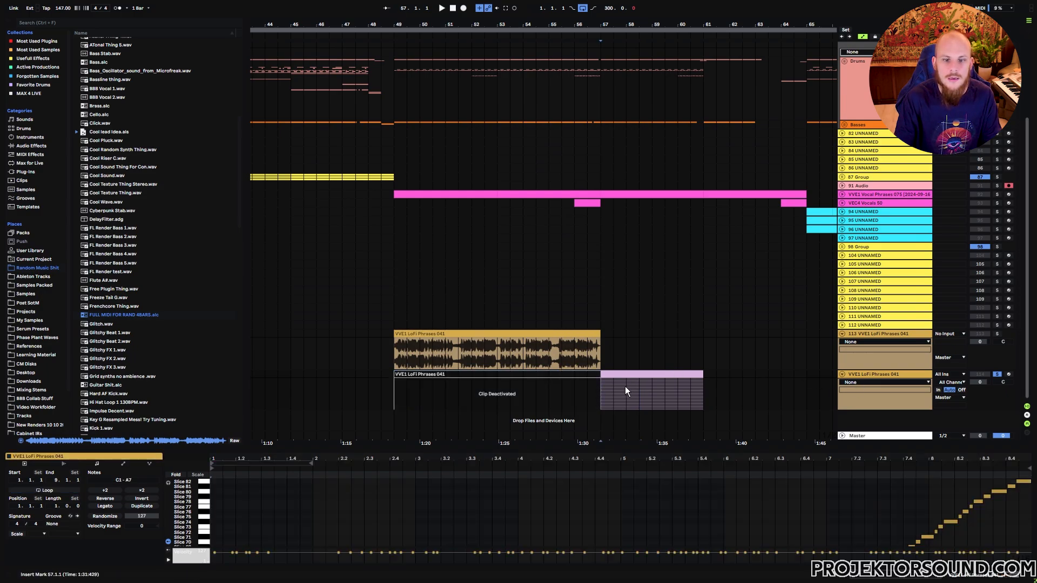
- Add an Arpeggiator MIDI effect to the sliced VVE1 LoFi Phrases 041 track
{"action": "right_click", "coordinate": [620, 391]}
{"action": "right_click", "coordinate": [620, 390]}
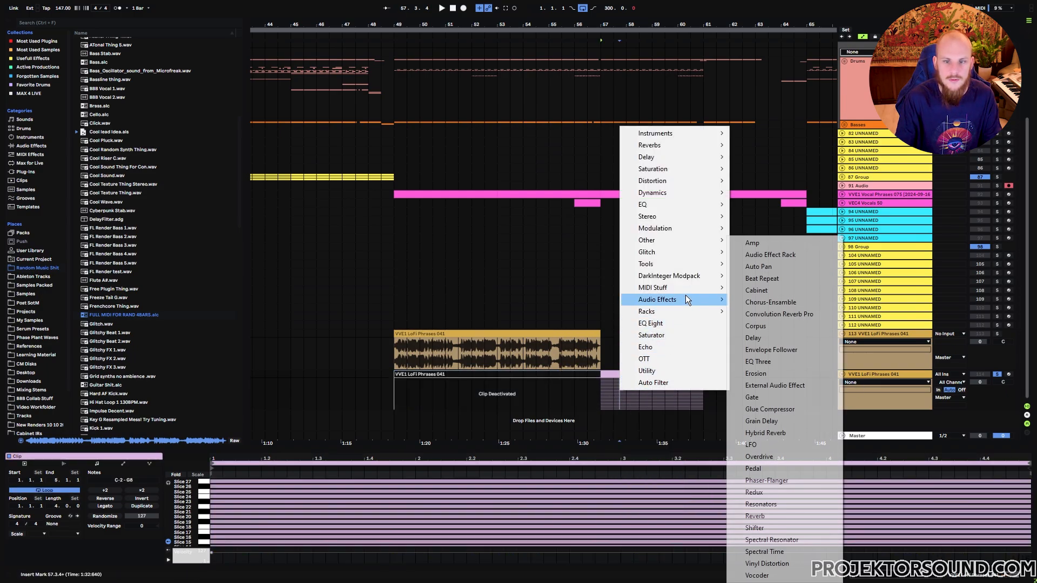
{"action": "mouse_move", "coordinate": [692, 290]}
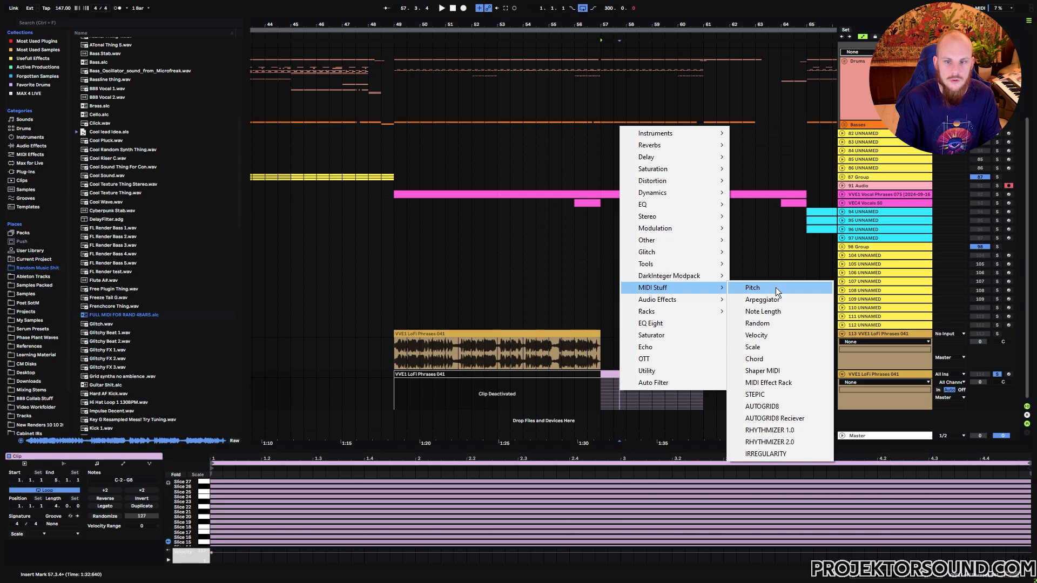
{"action": "left_click", "coordinate": [791, 301]}
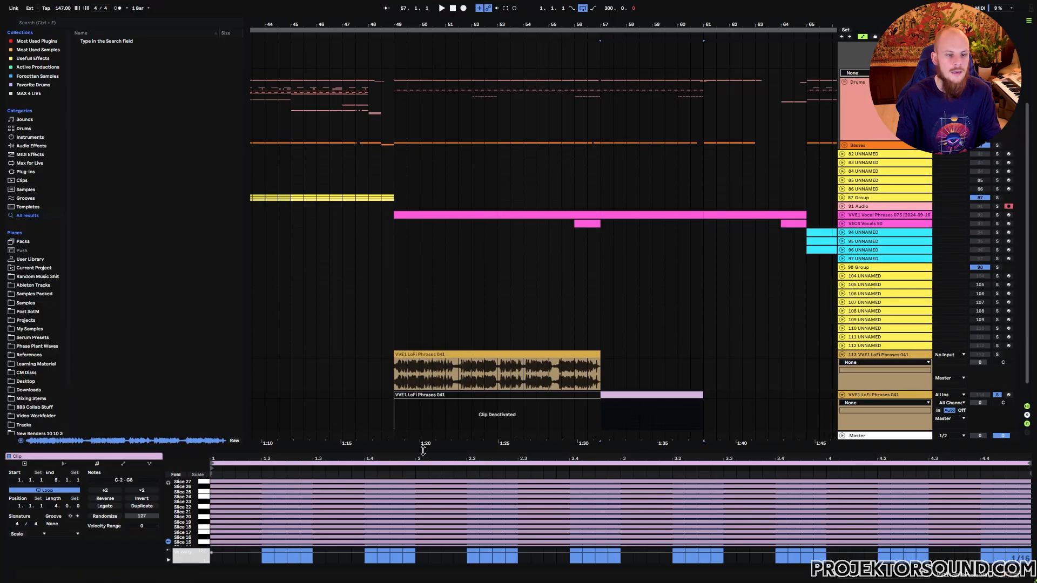
- Enlarge the note editor and examine the full slice range covered by the four-bar clip at bar 57
{"action": "left_click_drag", "start_coordinate": [274, 450], "coordinate": [273, 120]}
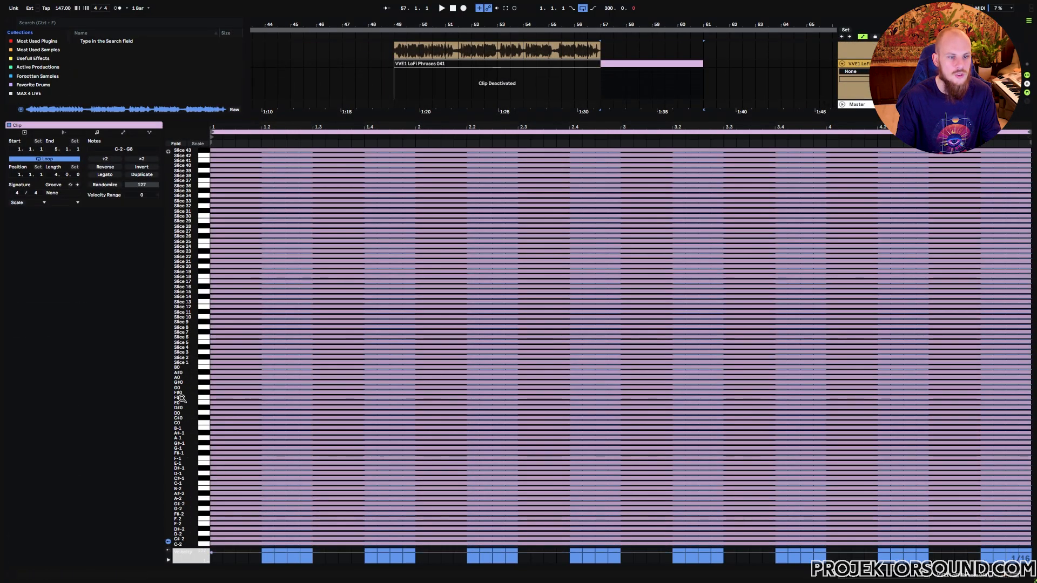
{"action": "scroll", "coordinate": [191, 436], "scroll_direction": "up", "scroll_amount": 10}
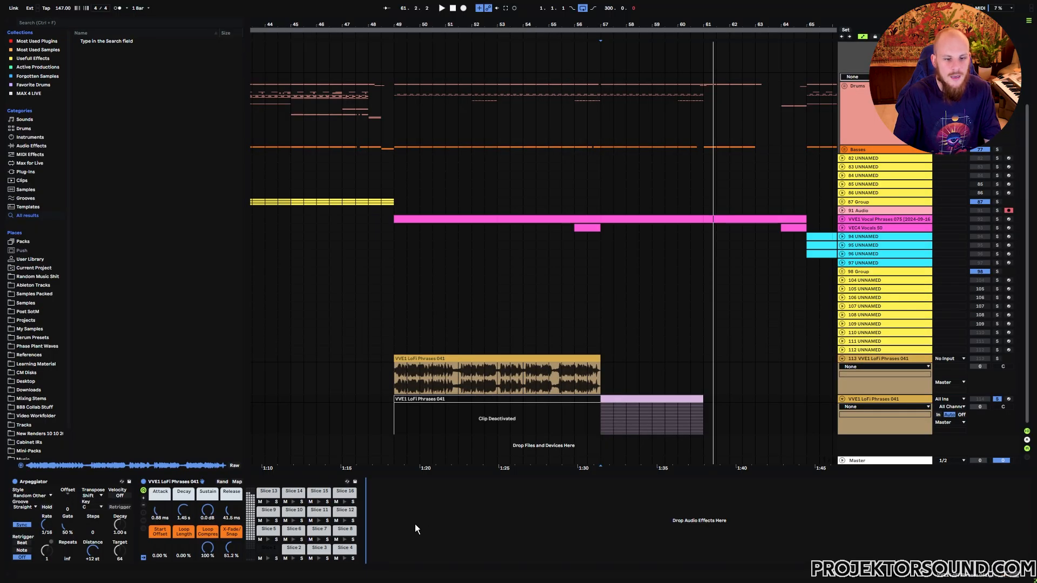
- Add Spectral Resonator after the sliced drum rack, switch its frequency to note mode and set its decay to 123 ms
{"action": "right_click", "coordinate": [415, 524]}
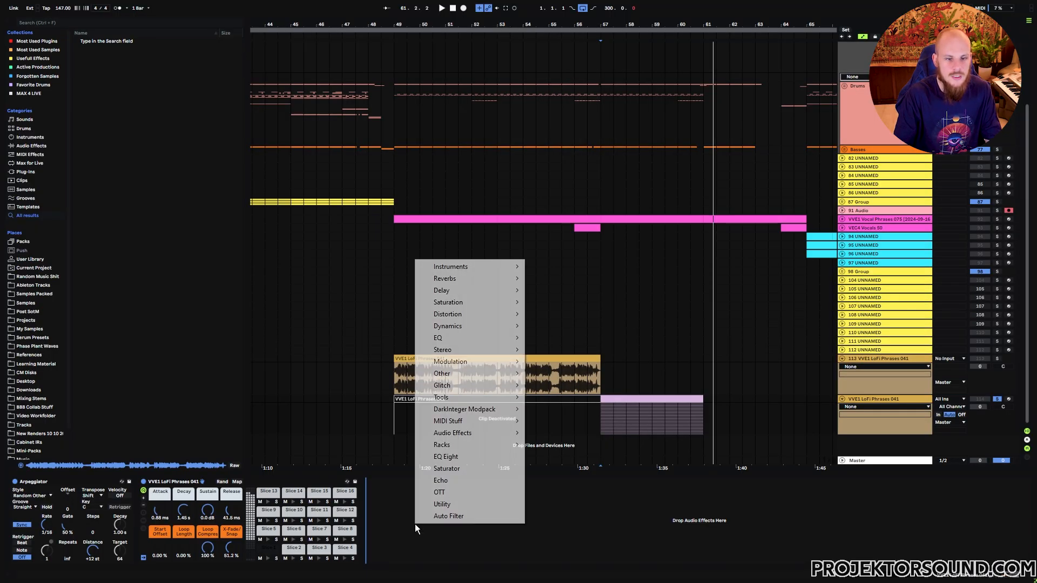
{"action": "mouse_move", "coordinate": [497, 433]}
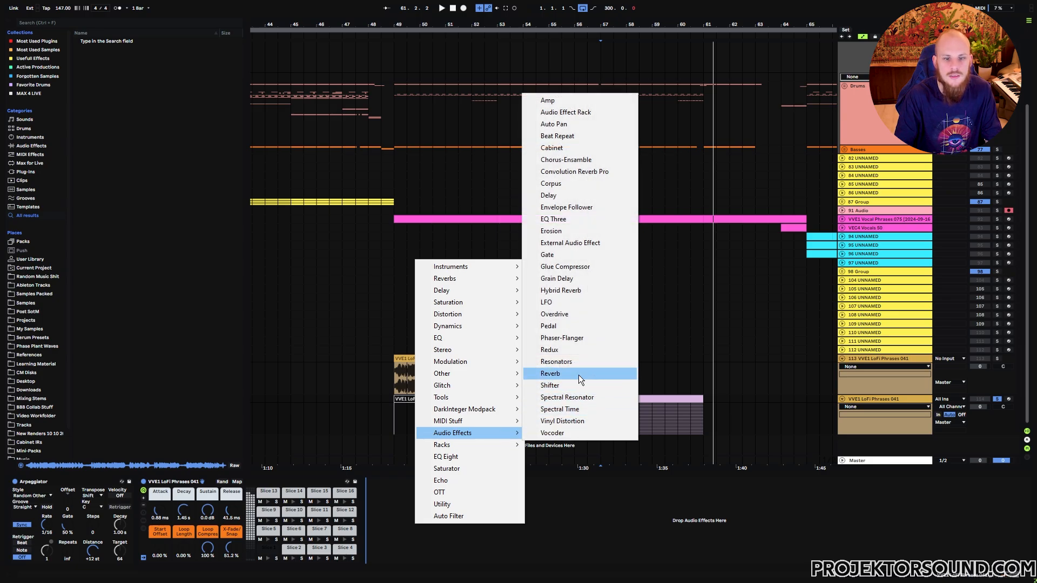
{"action": "left_click", "coordinate": [572, 398]}
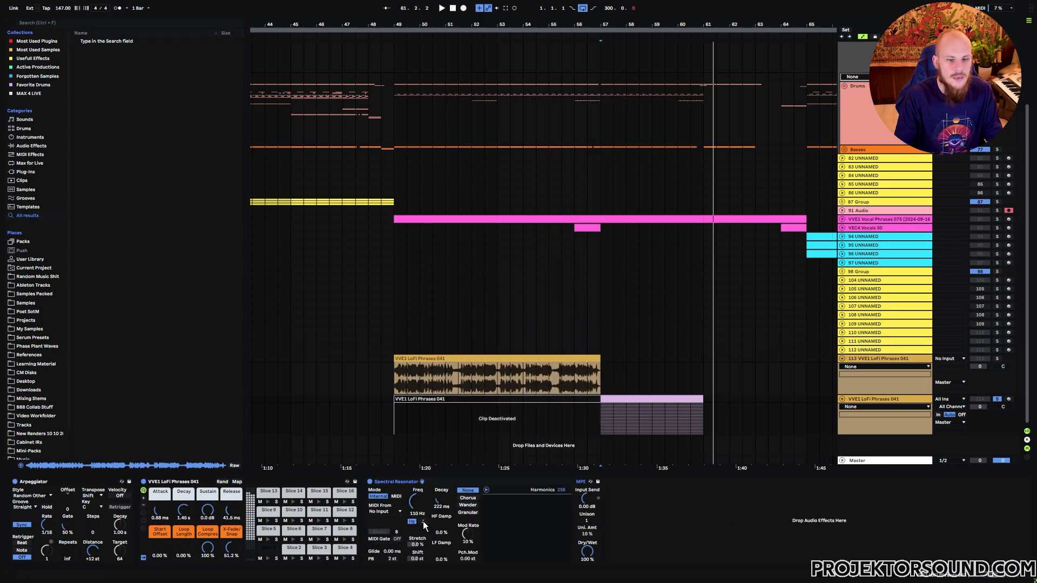
{"action": "left_click", "coordinate": [424, 521]}
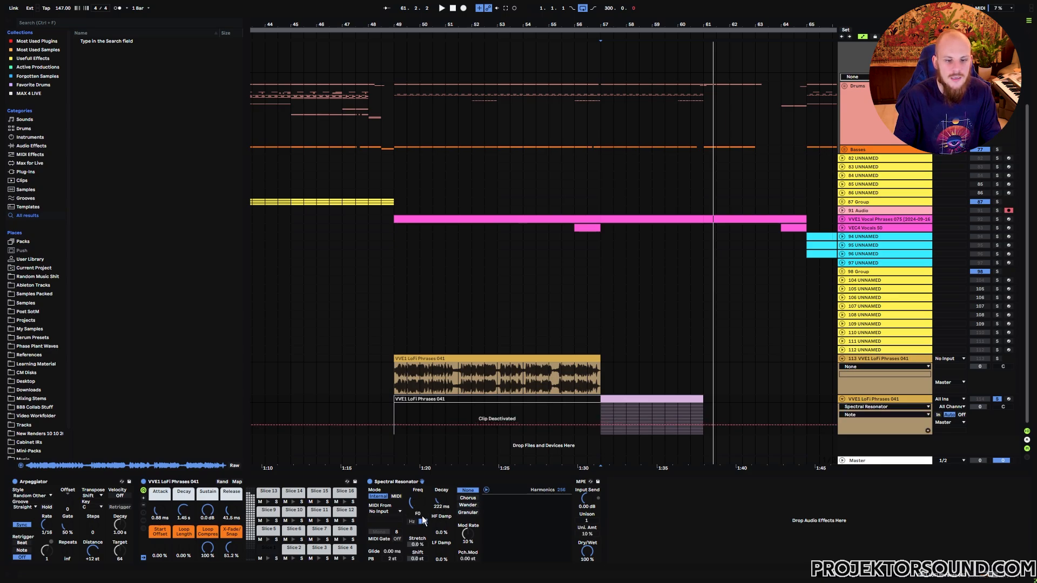
{"action": "left_click_drag", "start_coordinate": [443, 502], "coordinate": [444, 516]}
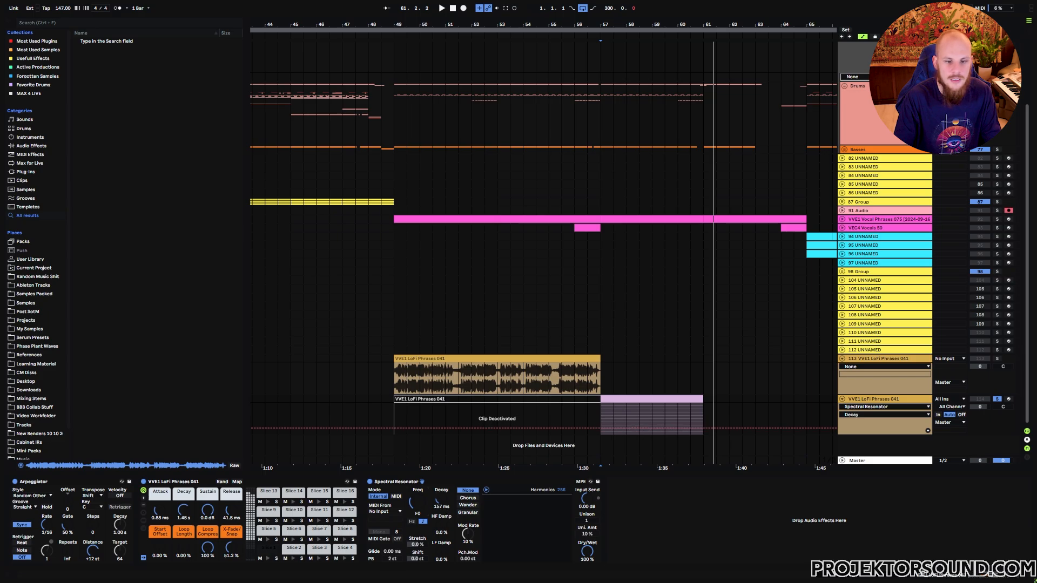
- Play the arpeggiated clip from bar 57 and set the Spectral Resonator's decay to 157 ms
{"action": "key", "text": "space"}
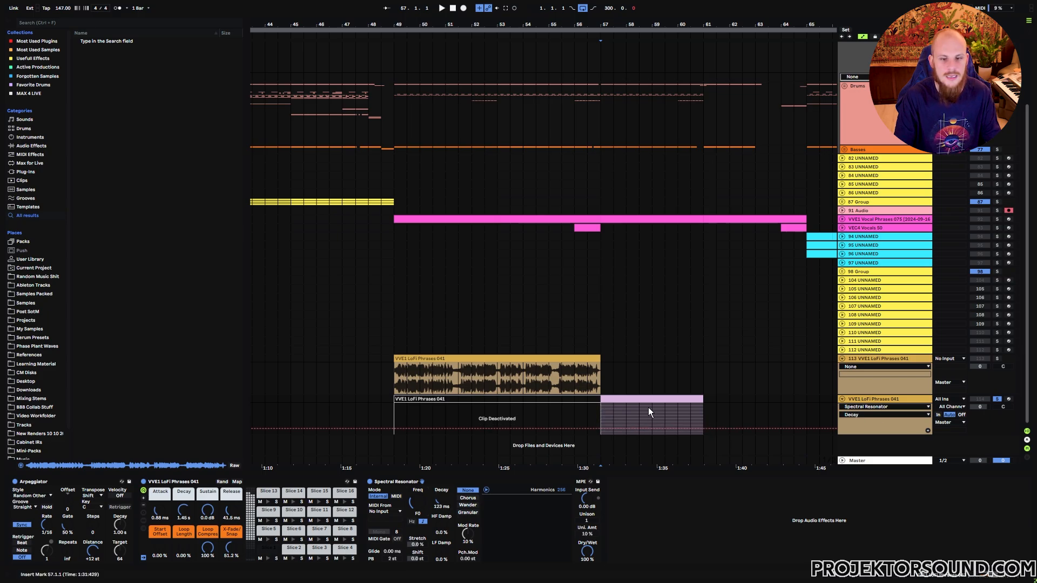
{"action": "left_click", "coordinate": [636, 398]}
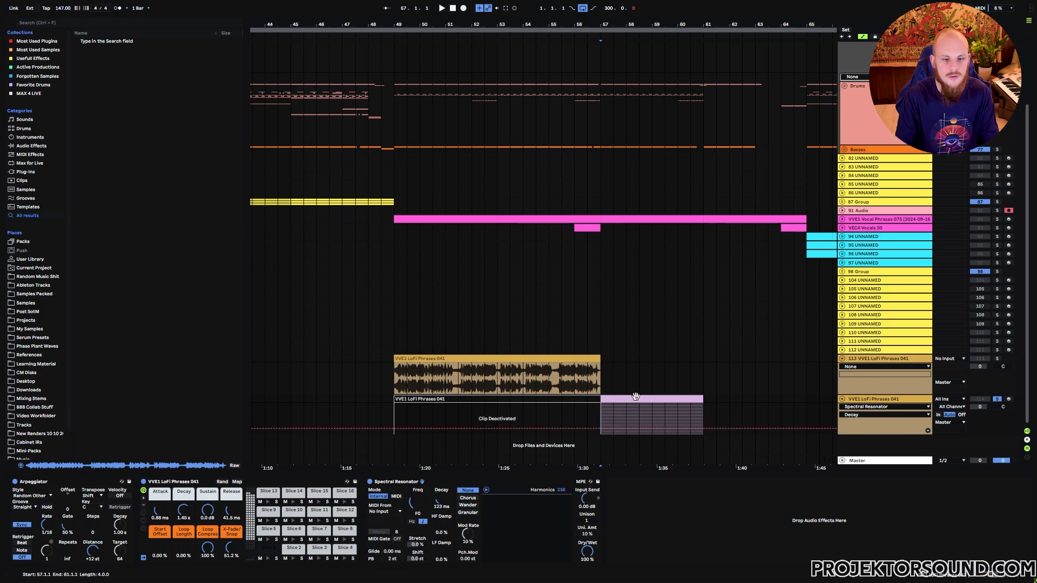
{"action": "key", "text": "space"}
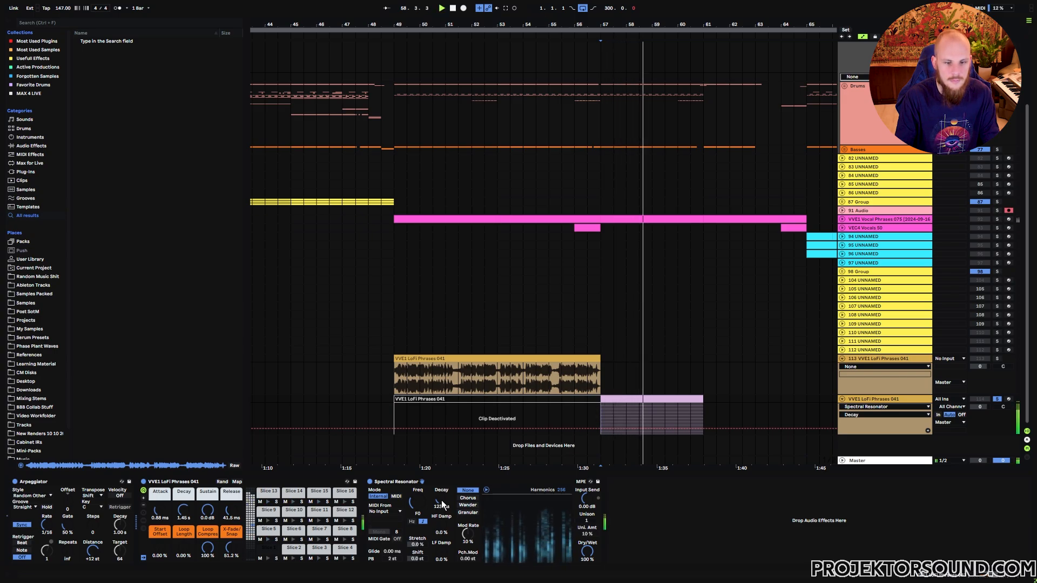
{"action": "mouse_move", "coordinate": [442, 500]}
{"action": "left_mouse_down"}
{"action": "mouse_move", "coordinate": [442, 516]}
{"action": "mouse_move", "coordinate": [442, 487]}
{"action": "left_mouse_up"}
{"action": "key", "text": "space"}
{"action": "key", "text": "space"}
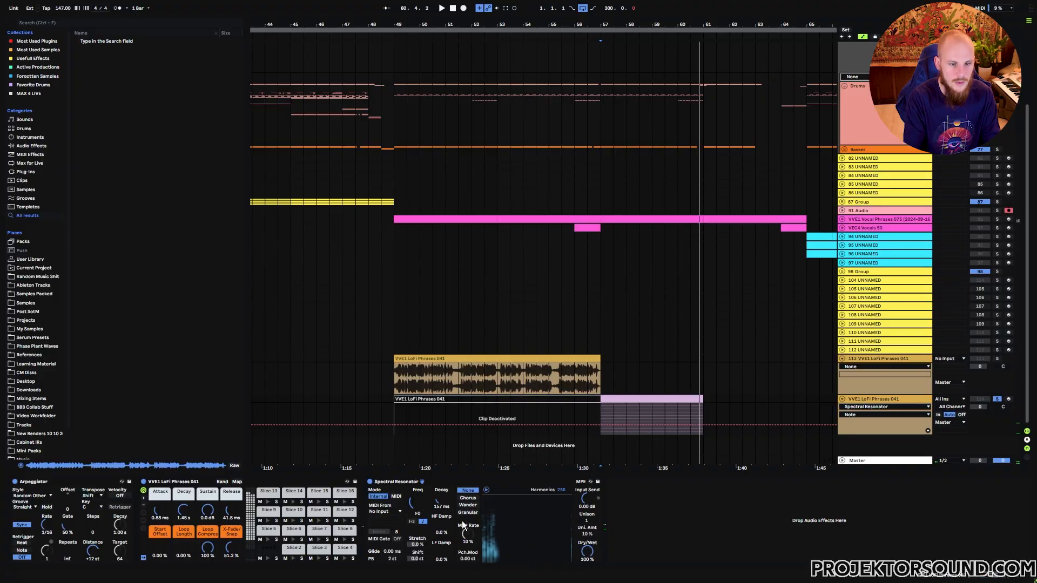
{"action": "key", "text": "space"}
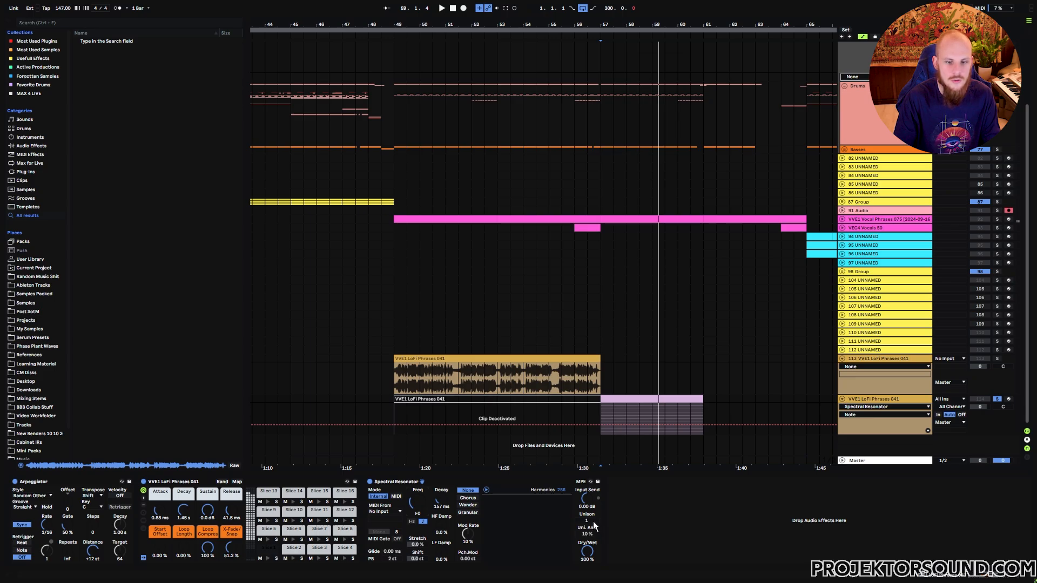
- Set the Spectral Resonator's unison to 2 and its unison amount to 0.1 % while playing from bar 57
{"action": "left_click_drag", "start_coordinate": [593, 521], "coordinate": [591, 546]}
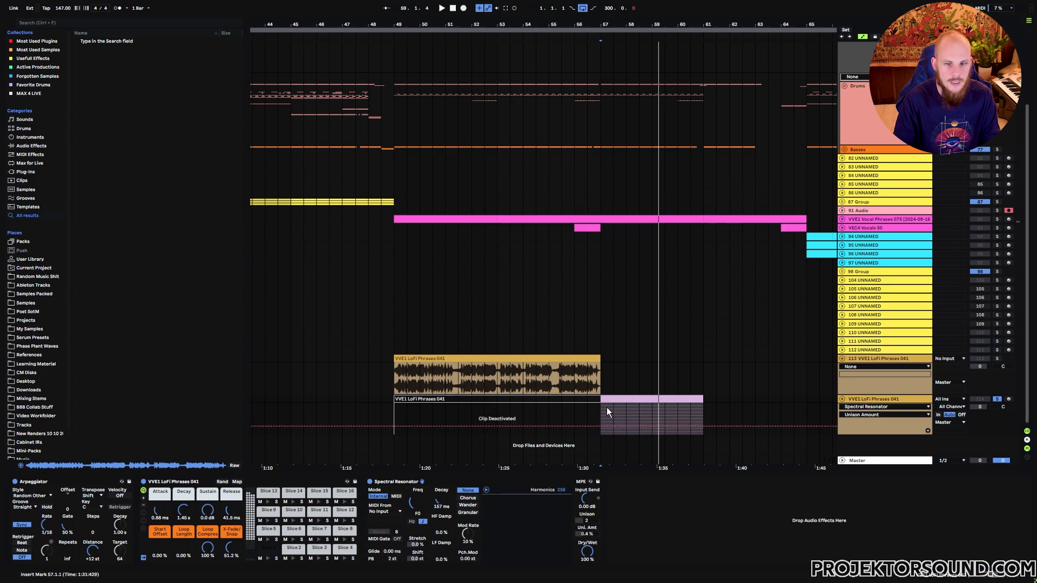
{"action": "key", "text": "space"}
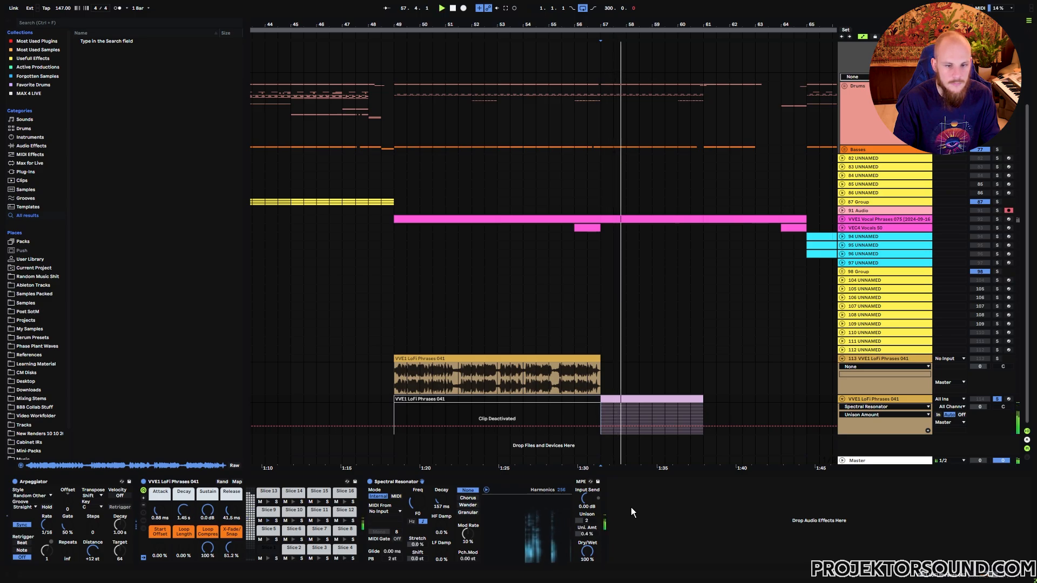
{"action": "left_click_drag", "start_coordinate": [587, 534], "coordinate": [587, 540]}
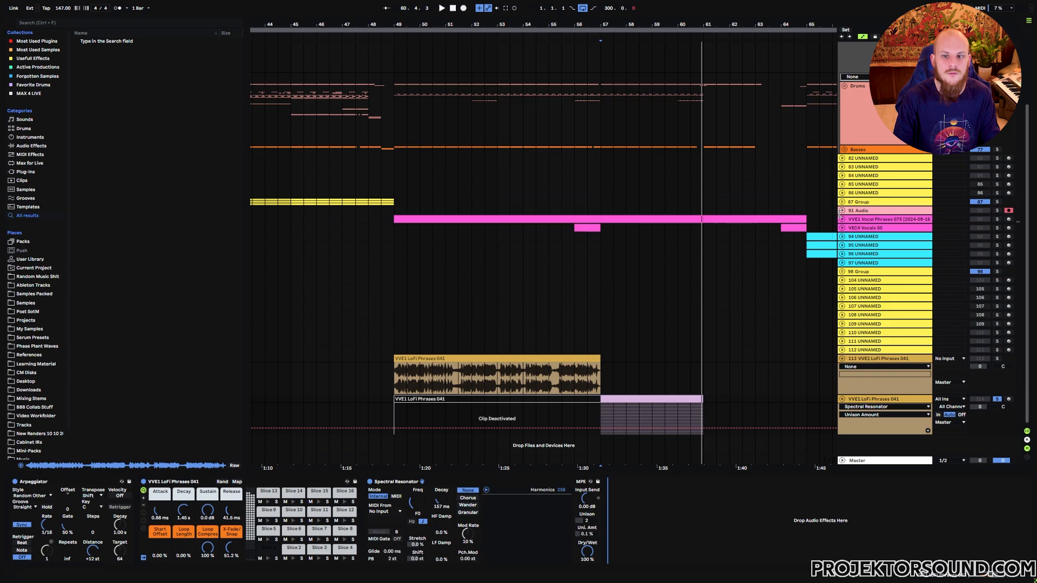
- Unfold the VVE1 Vocal Phrases 075 track and examine its device chain, from the sliced rack through Spectral Resonator, OTT and EQ Eight to Echo
{"action": "left_click", "coordinate": [842, 219]}
{"action": "left_click", "coordinate": [871, 219]}
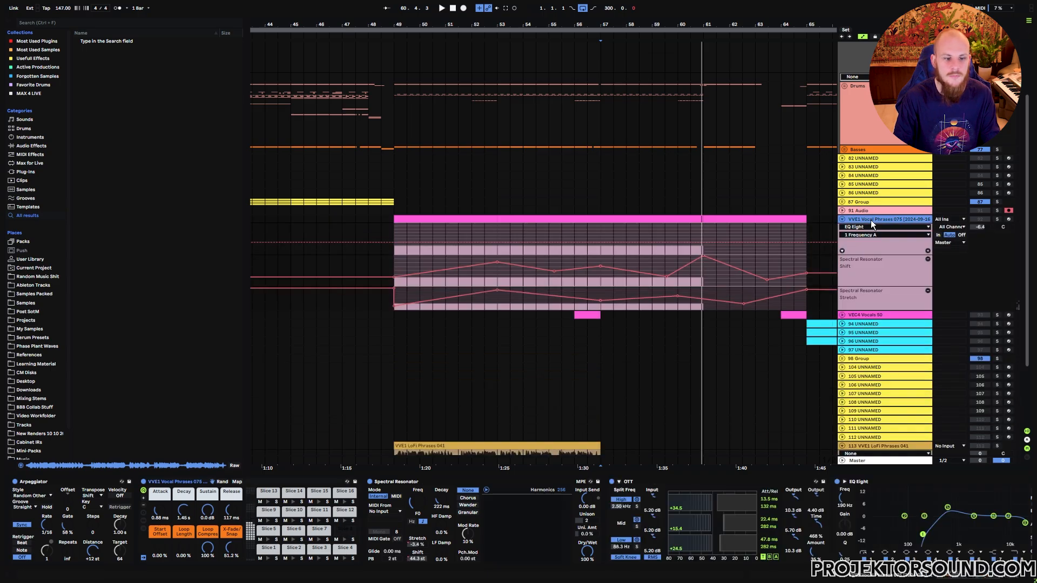
{"action": "left_click", "coordinate": [180, 482]}
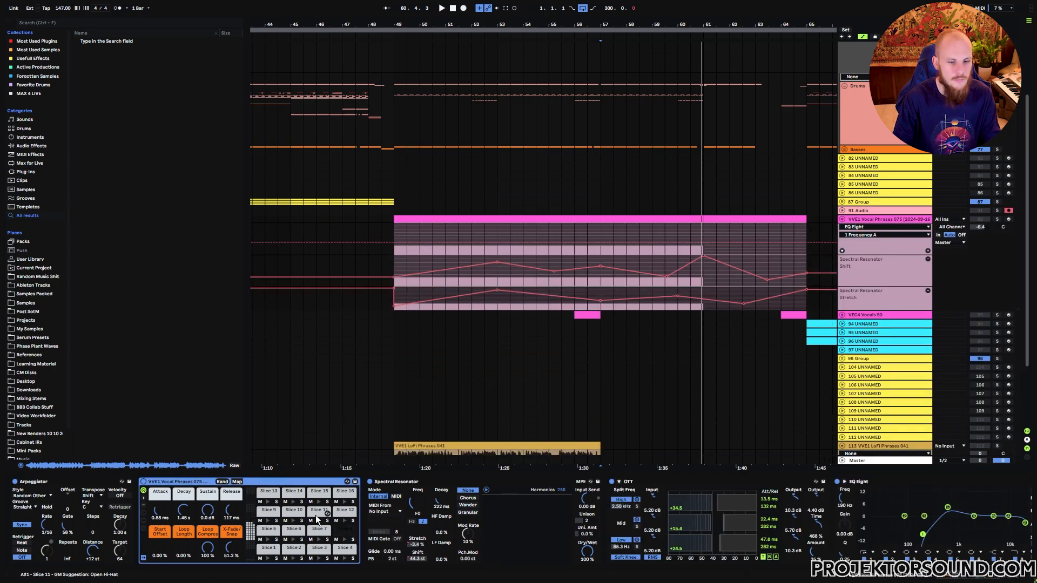
{"action": "key", "text": "Right"}
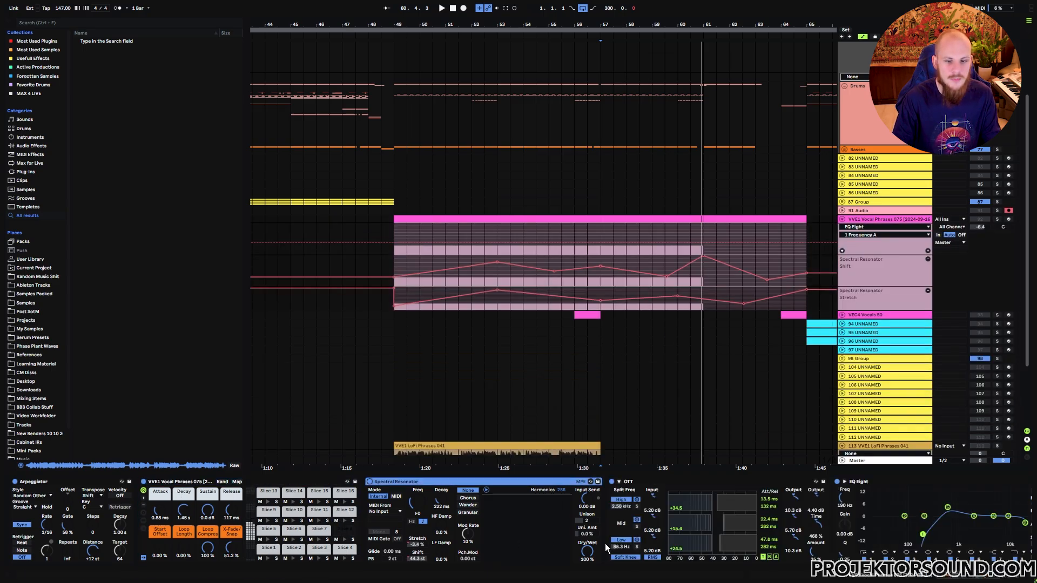
{"action": "left_click", "coordinate": [647, 482]}
{"action": "left_click", "coordinate": [860, 483]}
{"action": "left_click_drag", "start_coordinate": [970, 576], "coordinate": [1004, 579]}
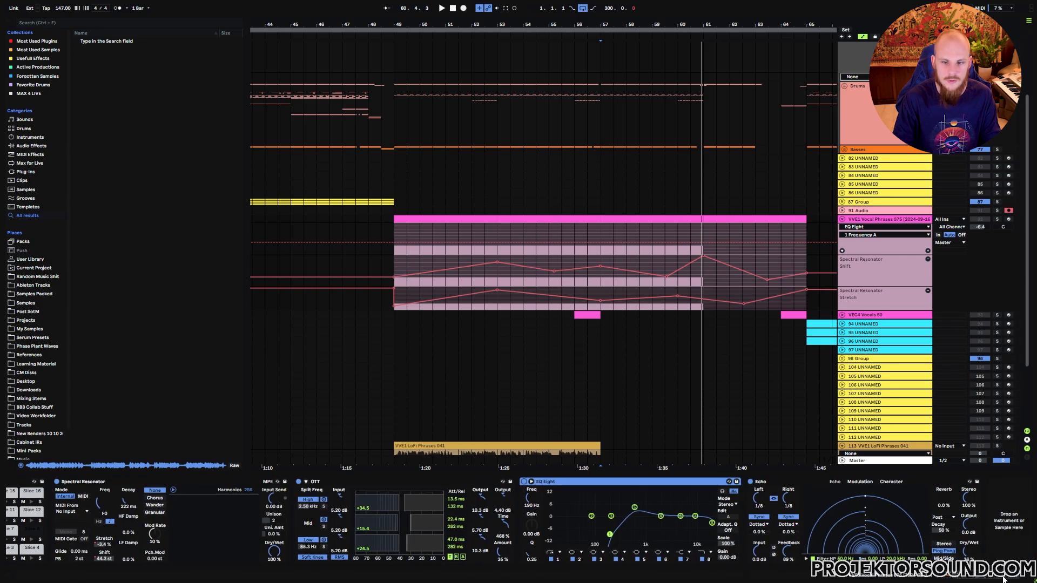
{"action": "left_click", "coordinate": [326, 483]}
{"action": "left_click", "coordinate": [554, 482]}
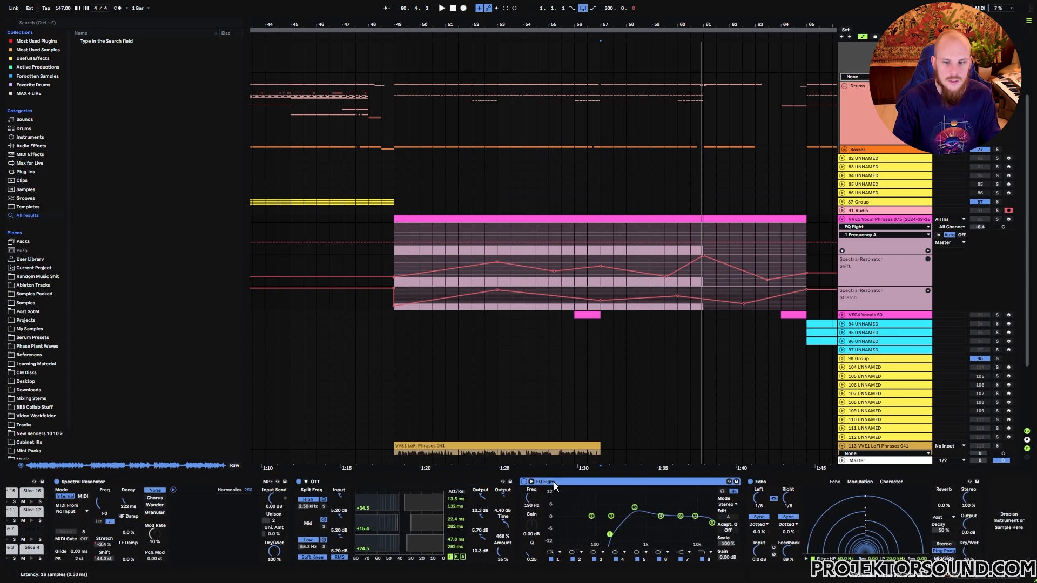
{"action": "left_click", "coordinate": [772, 501]}
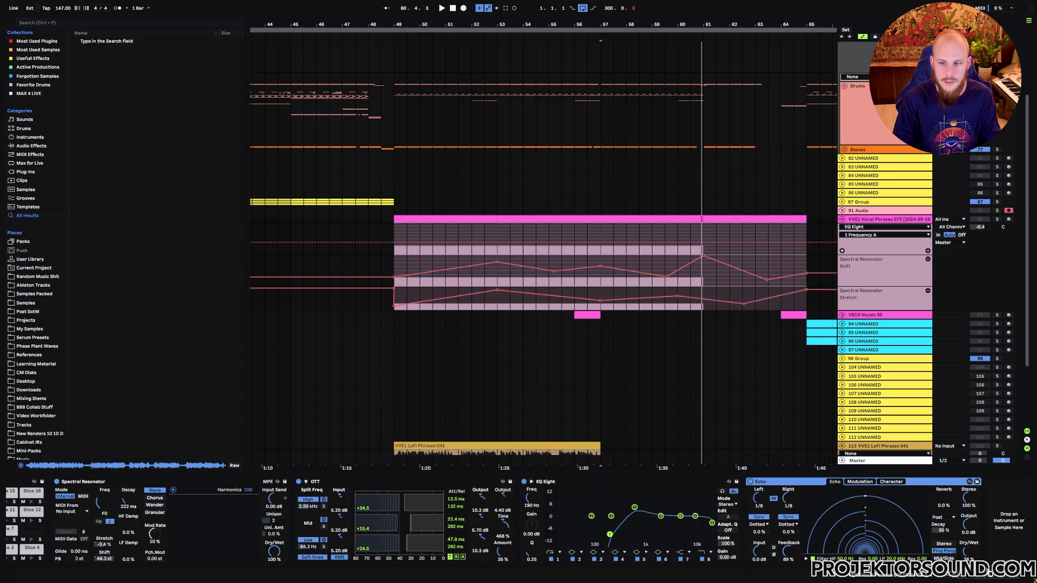
{"action": "left_click_drag", "start_coordinate": [989, 576], "coordinate": [974, 580]}
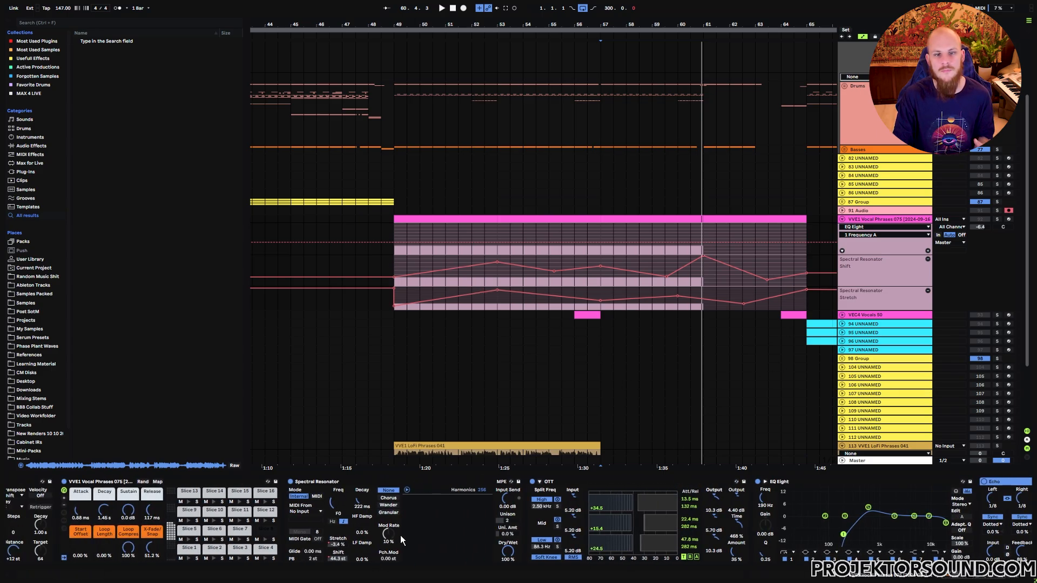
- Display the Spectral Resonator's Shift and Stretch automation and play the soloed VVE1 Vocal Phrases 075 track from bar 49
{"action": "left_click", "coordinate": [338, 561]}
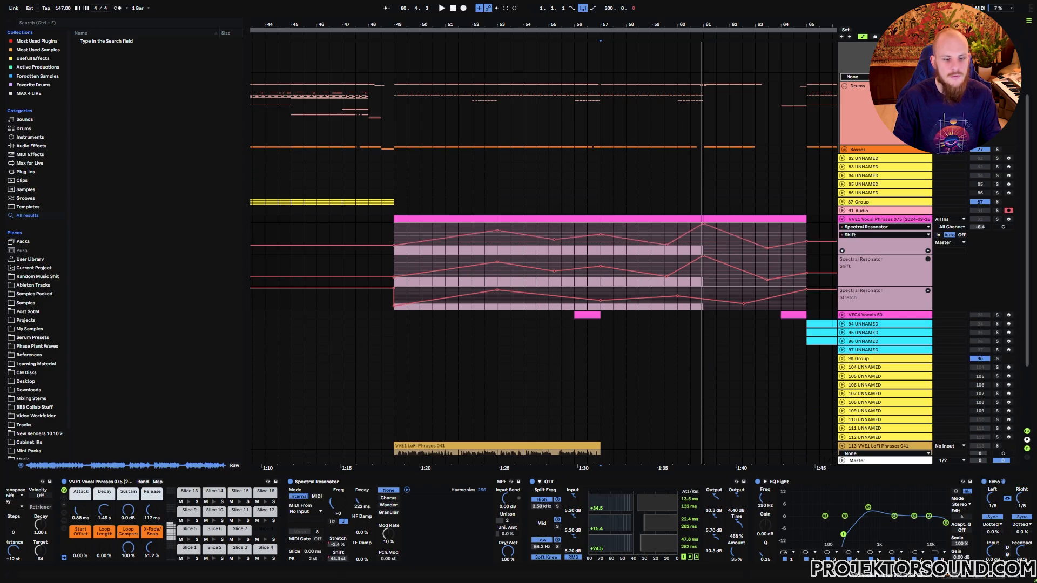
{"action": "left_click", "coordinate": [339, 544]}
{"action": "key", "text": "ctrl+Left"}
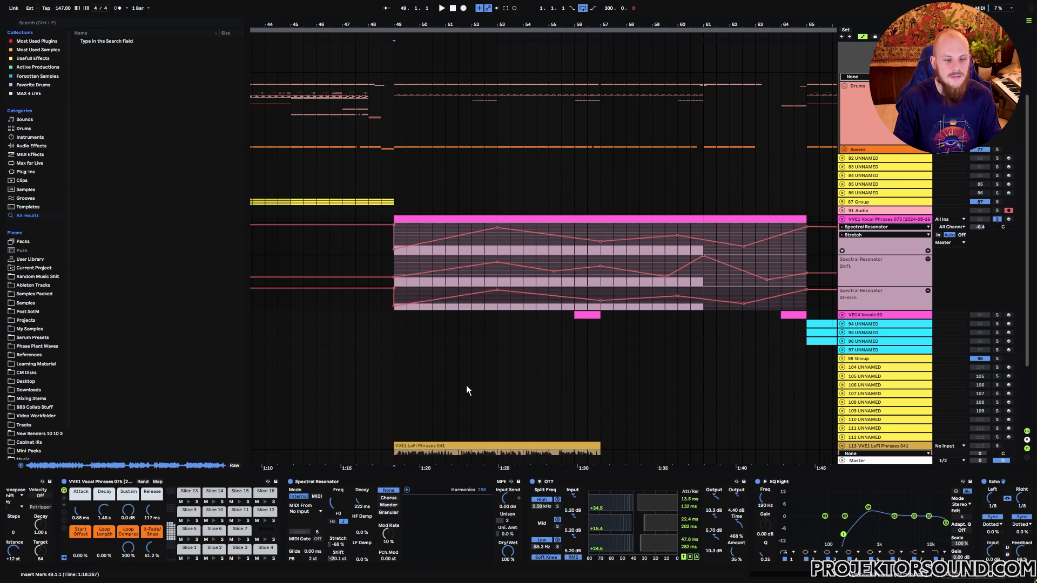
{"action": "key", "text": "space"}
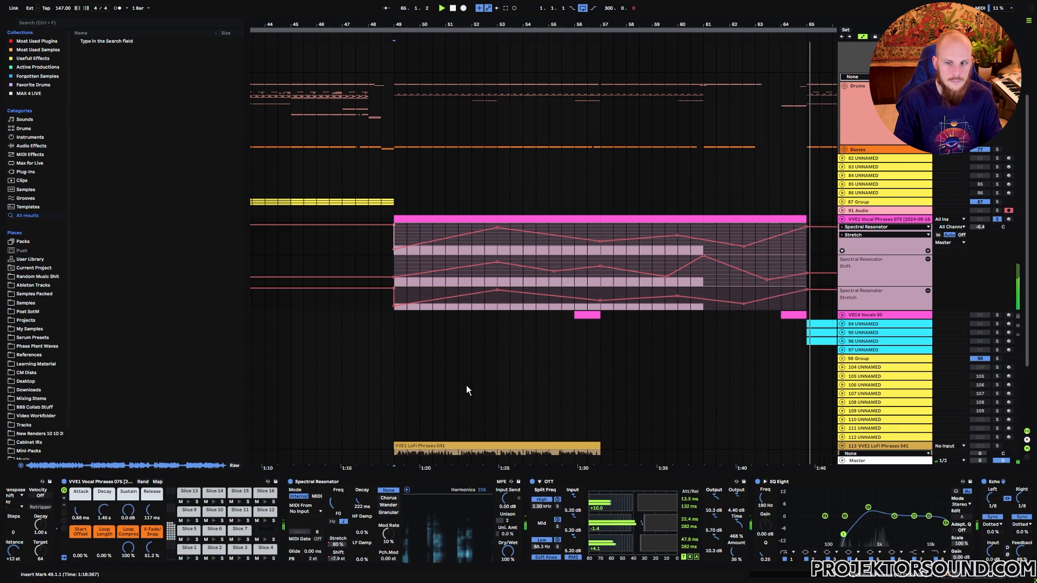
{"action": "key", "text": "space"}
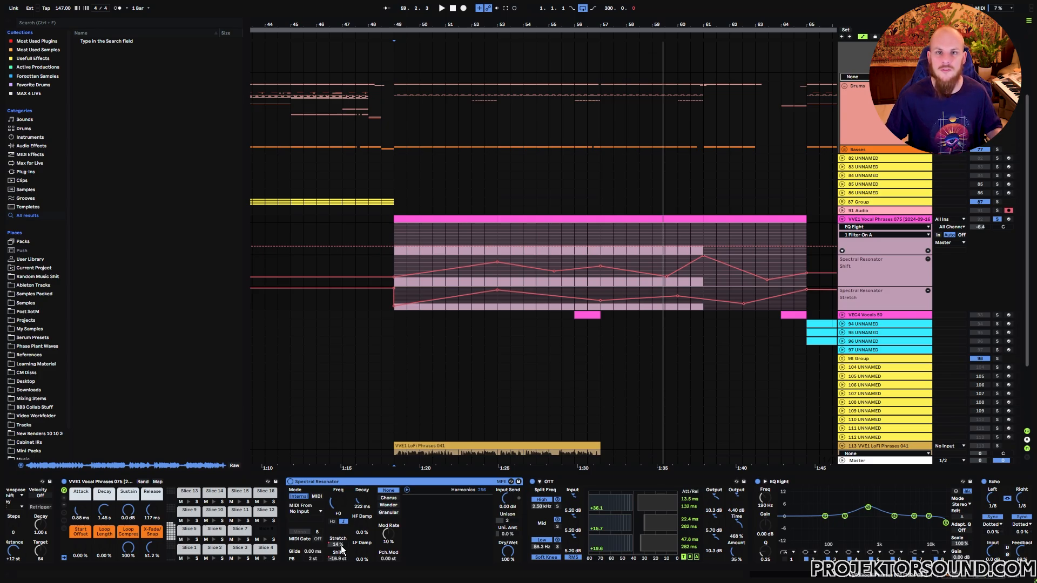
- Examine the Shift and Stretch automation curves and the clips between bars 49 and 65 on the vocal track
{"action": "left_click_drag", "start_coordinate": [397, 264], "coordinate": [492, 302]}
{"action": "left_click", "coordinate": [556, 289]}
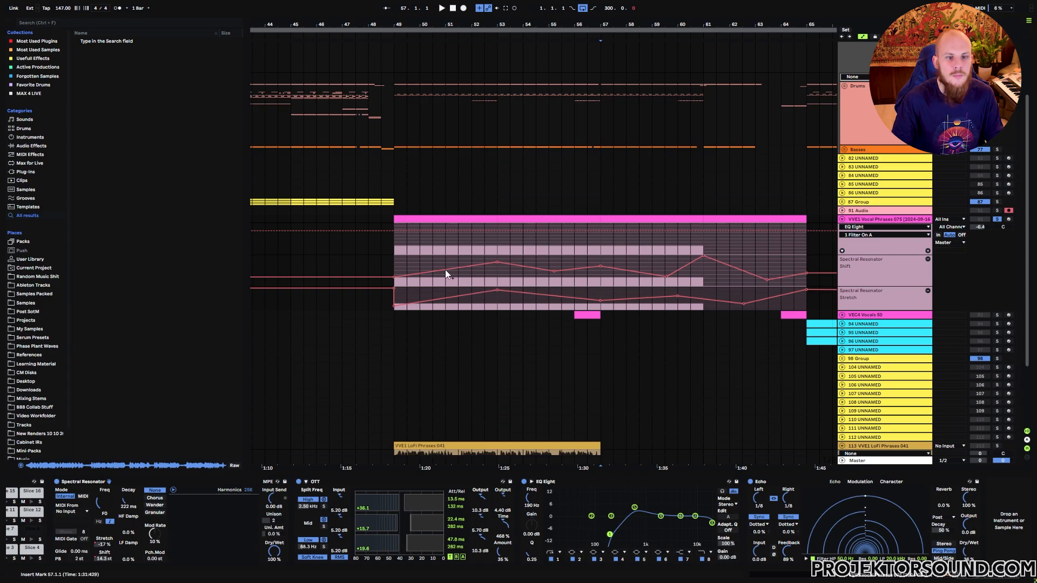
{"action": "left_click_drag", "start_coordinate": [394, 252], "coordinate": [689, 252]}
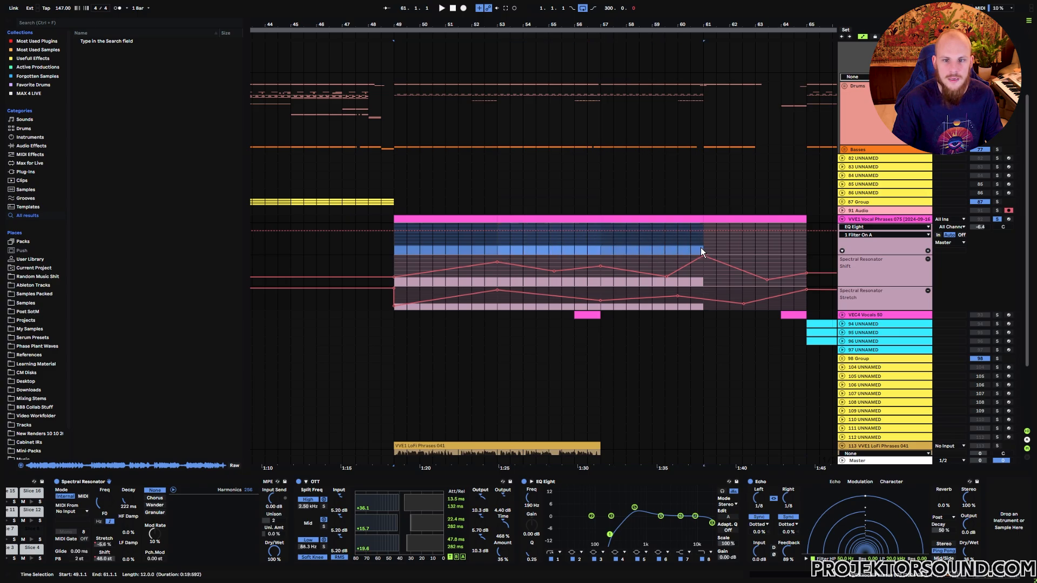
{"action": "left_click", "coordinate": [804, 251]}
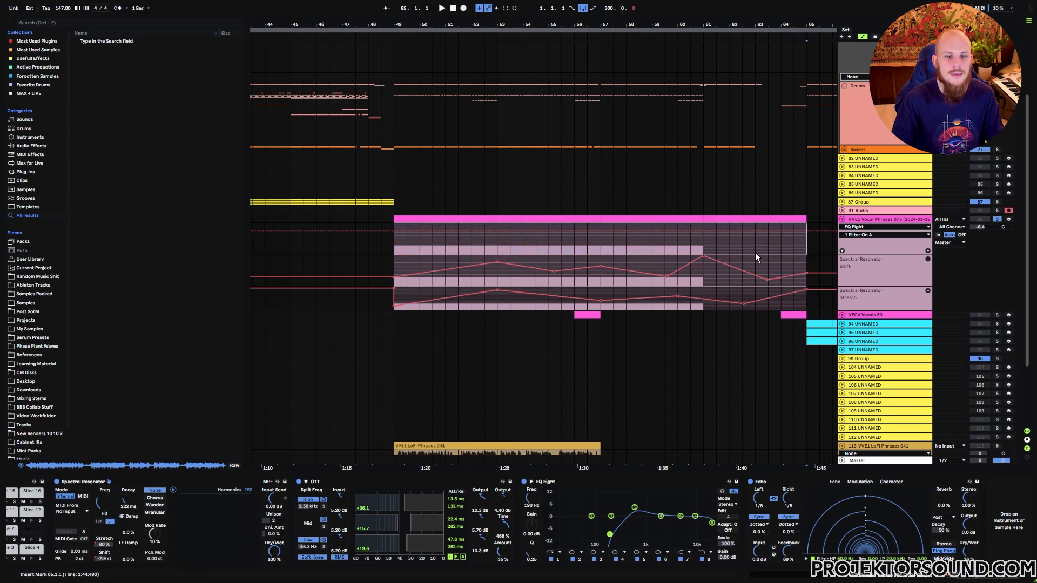
- Open the vocal track's MIDI clips at bars 49 and 61 and compare the note ranges they cover
{"action": "double_click", "coordinate": [472, 220]}
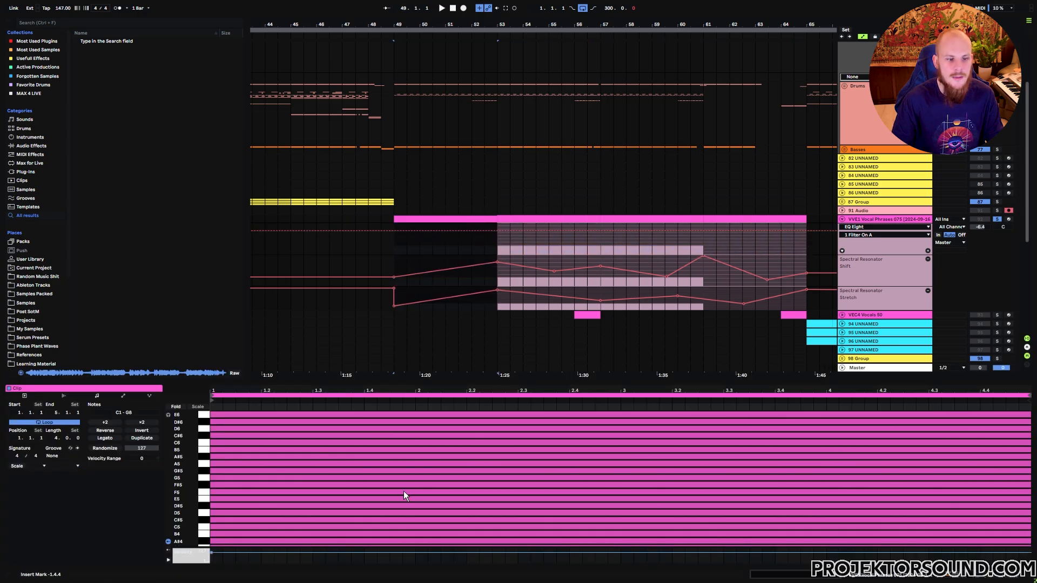
{"action": "scroll", "coordinate": [399, 492], "scroll_direction": "down", "scroll_amount": 8}
{"action": "scroll", "coordinate": [386, 494], "scroll_direction": "down", "scroll_amount": 5}
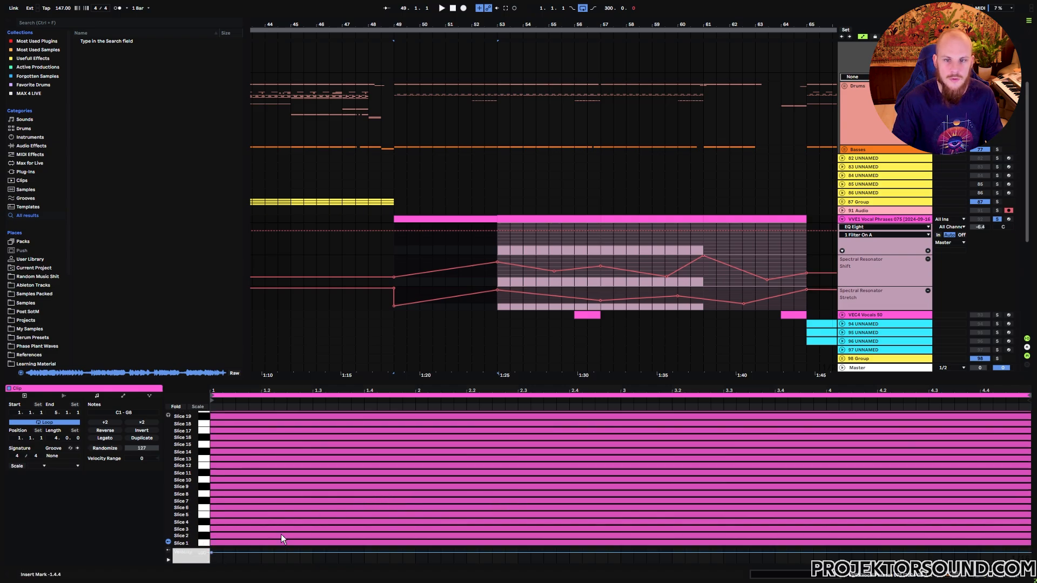
{"action": "left_click", "coordinate": [742, 218]}
{"action": "scroll", "coordinate": [197, 482], "scroll_direction": "down", "scroll_amount": 15}
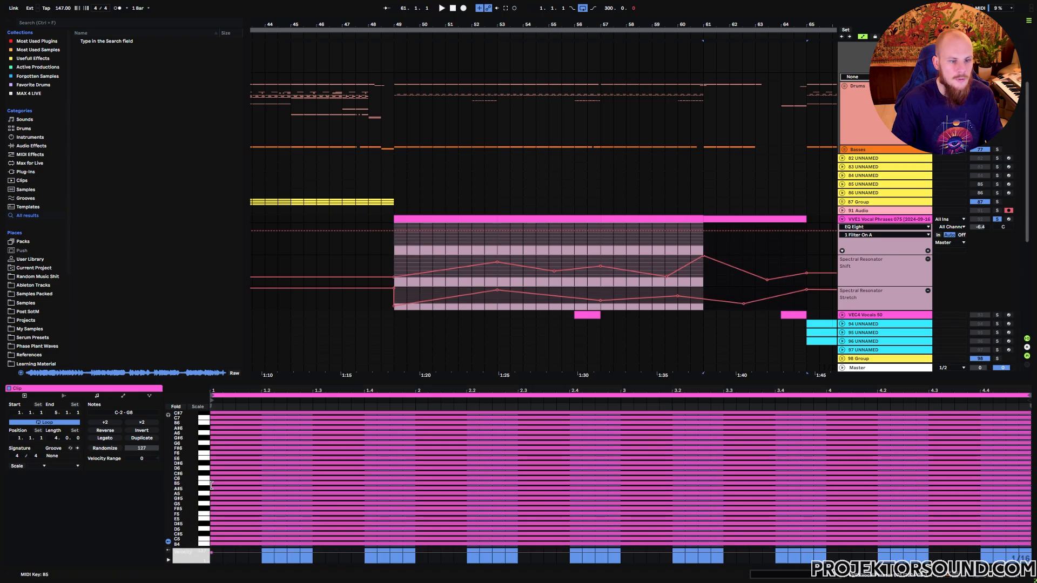
- Look through the stacked notes in the vocal clip at bar 61, from the lowest keys up through the slices
{"action": "scroll", "coordinate": [190, 461], "scroll_direction": "down", "scroll_amount": 6}
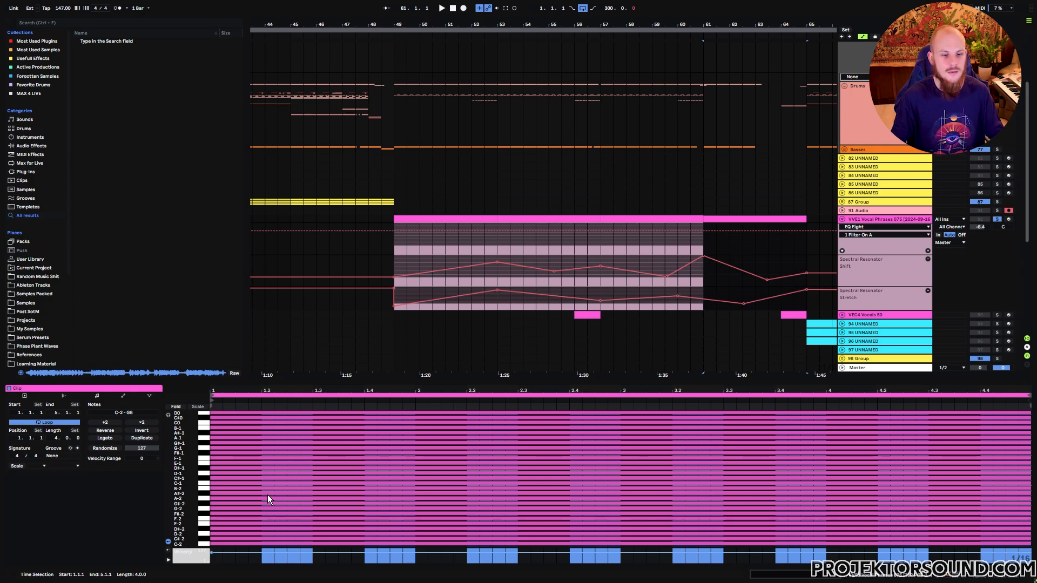
{"action": "scroll", "coordinate": [246, 528], "scroll_direction": "up", "scroll_amount": 8}
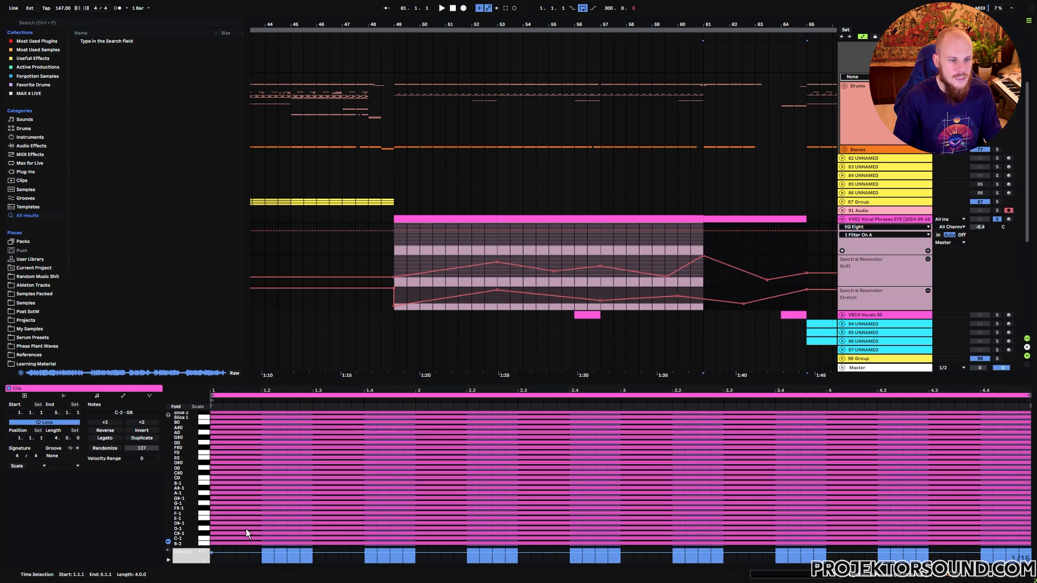
{"action": "left_click_drag", "start_coordinate": [415, 238], "coordinate": [805, 247]}
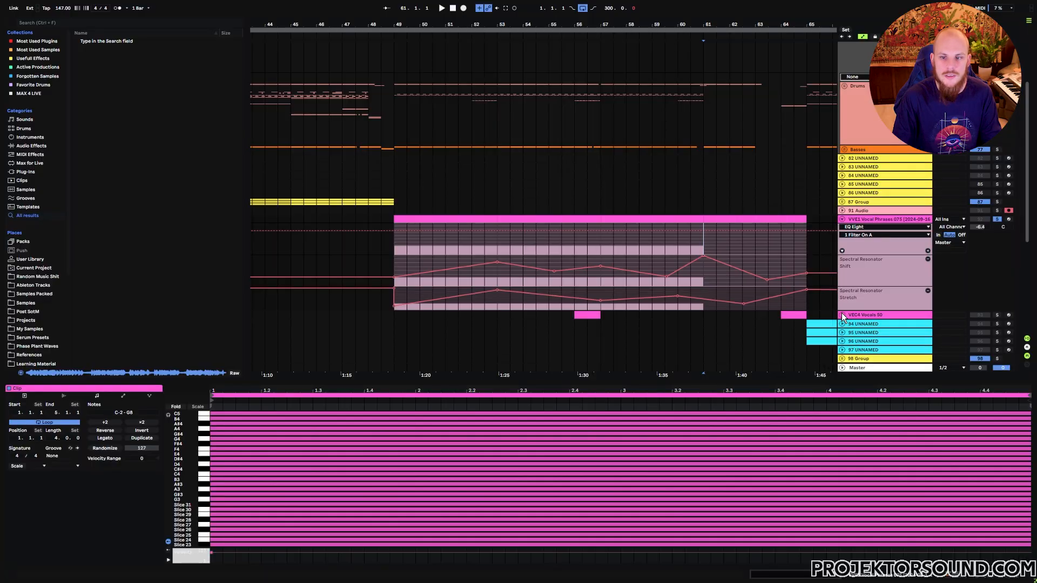
- Unfold the VEC4 Vocals 50 track, play it from bar 56, and examine the notes in its clip there
{"action": "left_click", "coordinate": [842, 315]}
{"action": "left_click", "coordinate": [579, 329]}
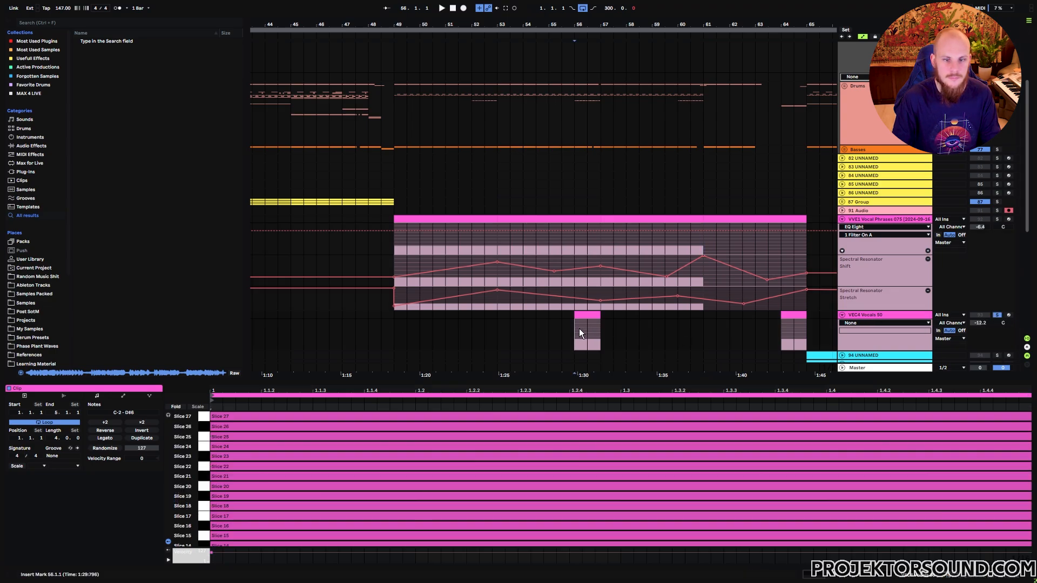
{"action": "key", "text": "space"}
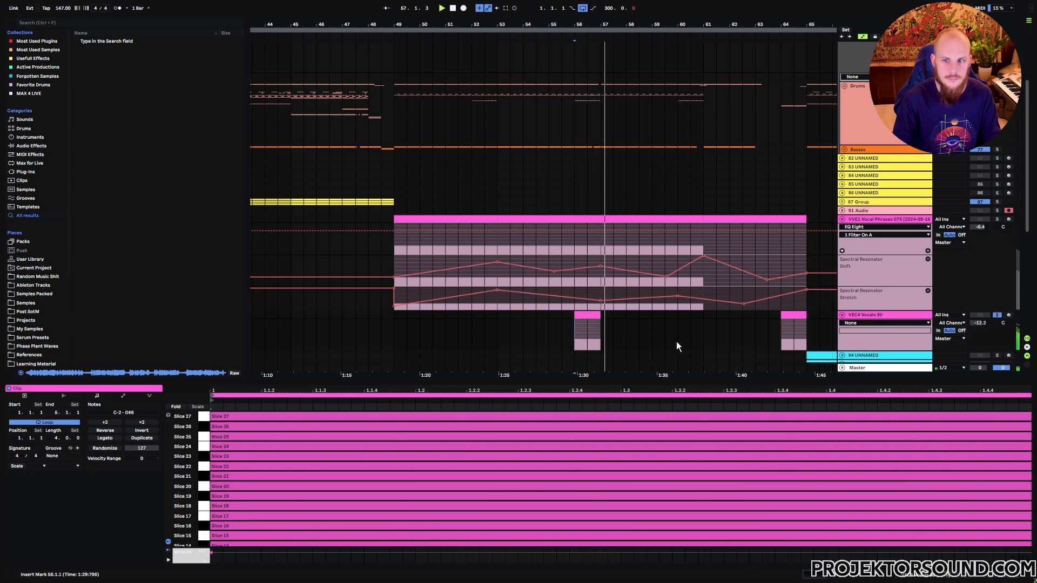
{"action": "key", "text": "space"}
{"action": "left_click", "coordinate": [588, 315]}
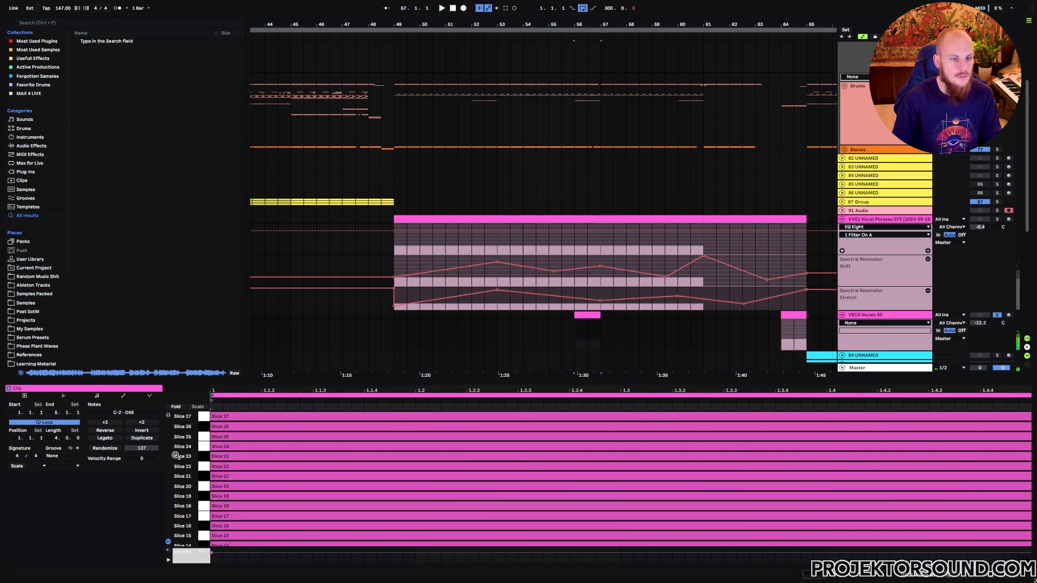
{"action": "scroll", "coordinate": [176, 455], "scroll_direction": "down", "scroll_amount": 5}
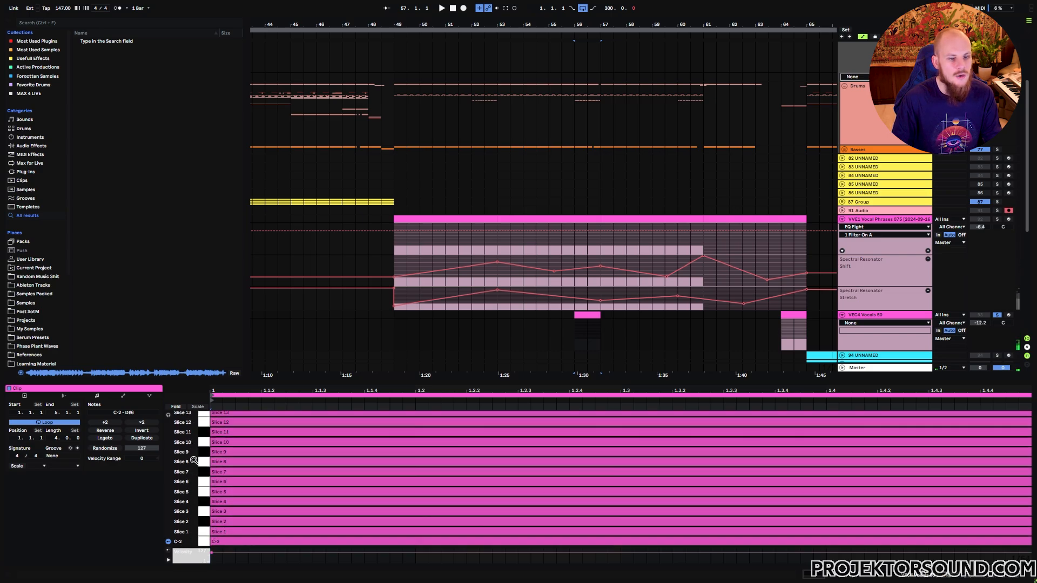
- Delete the lowest note, C-2, from the VEC4 Vocals 50 clip at bar 56 and check its upper slices
{"action": "left_click", "coordinate": [230, 552]}
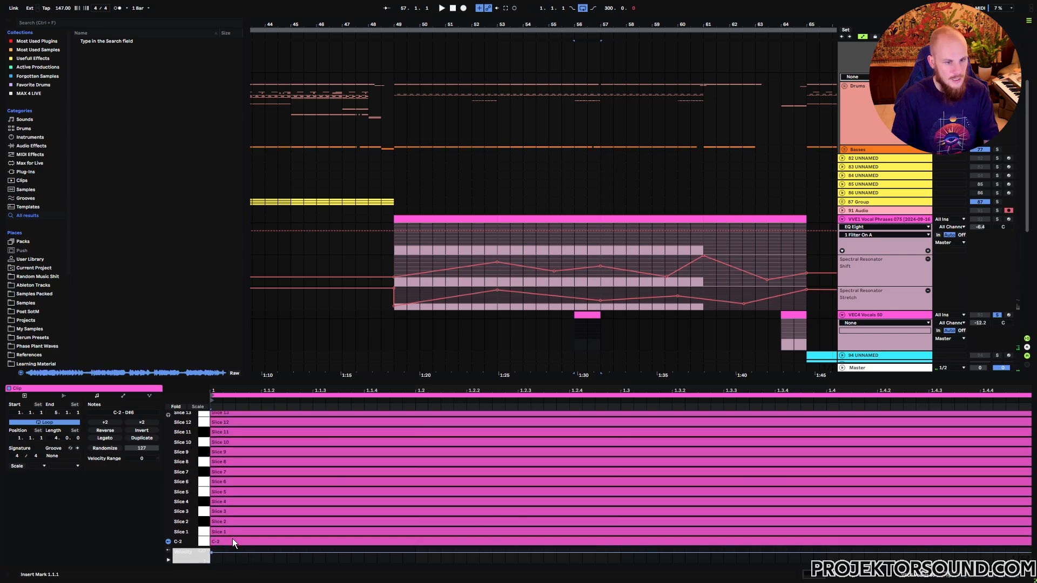
{"action": "left_click", "coordinate": [231, 541]}
{"action": "key", "text": "Delete"}
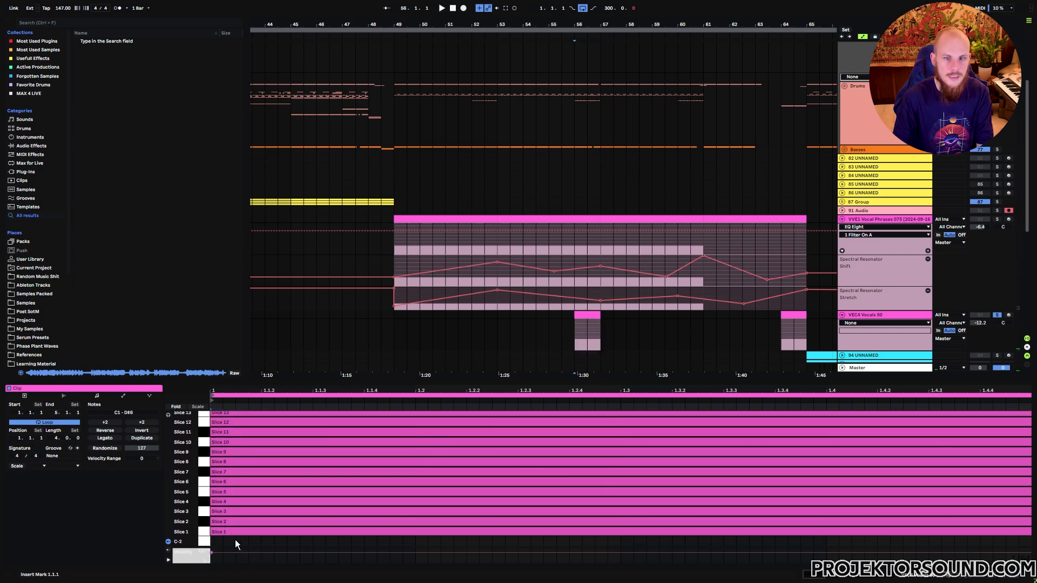
{"action": "scroll", "coordinate": [195, 527], "scroll_direction": "up", "scroll_amount": 15}
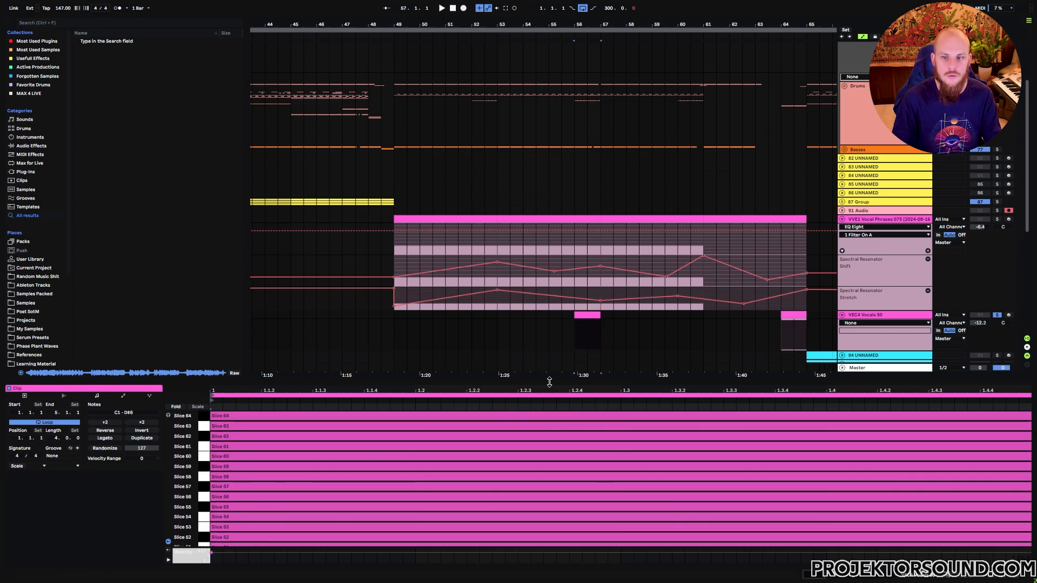
- Show the VEC4 Vocals 50 device chain from its Arpeggiator and sliced rack onward, and play the track from bar 56
{"action": "left_click", "coordinate": [866, 313]}
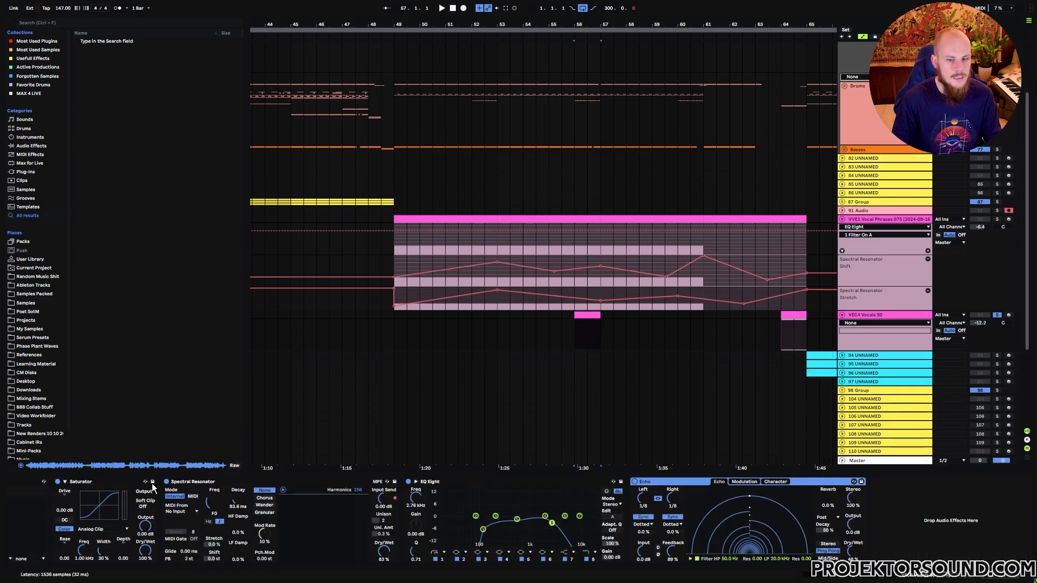
{"action": "left_click_drag", "start_coordinate": [996, 576], "coordinate": [947, 576]}
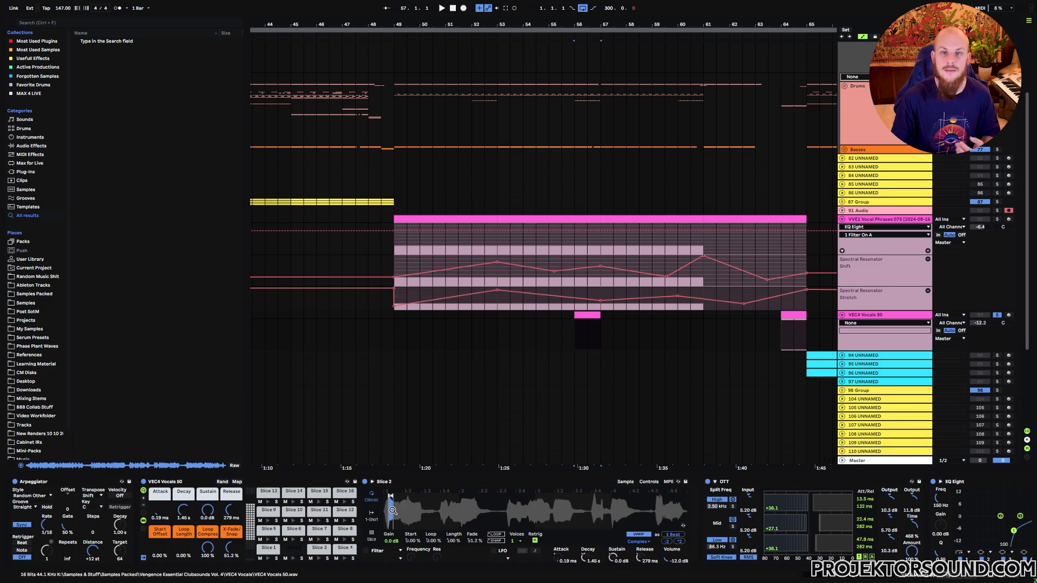
{"action": "left_click", "coordinate": [576, 332]}
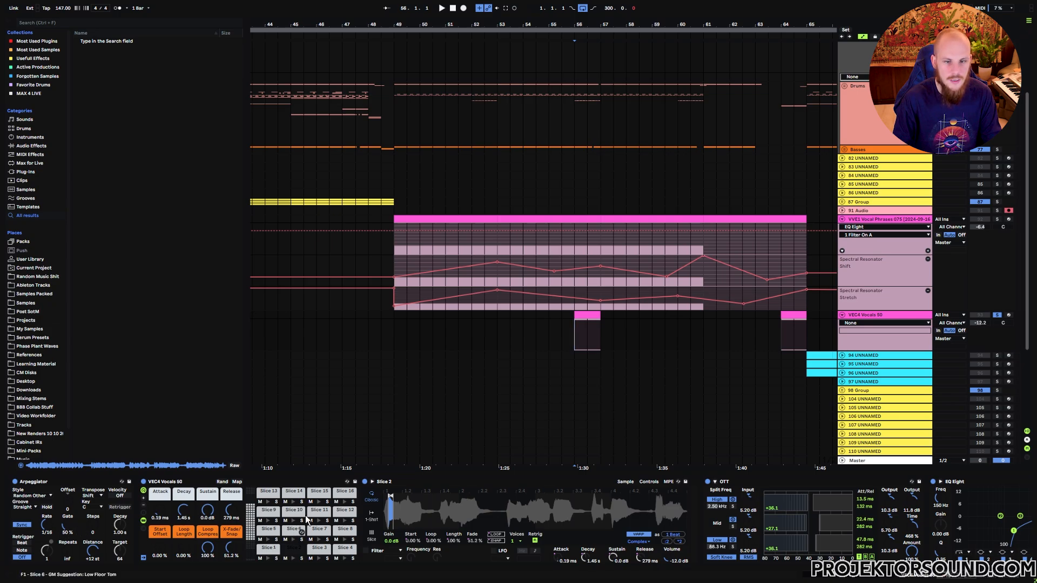
{"action": "key", "text": "space"}
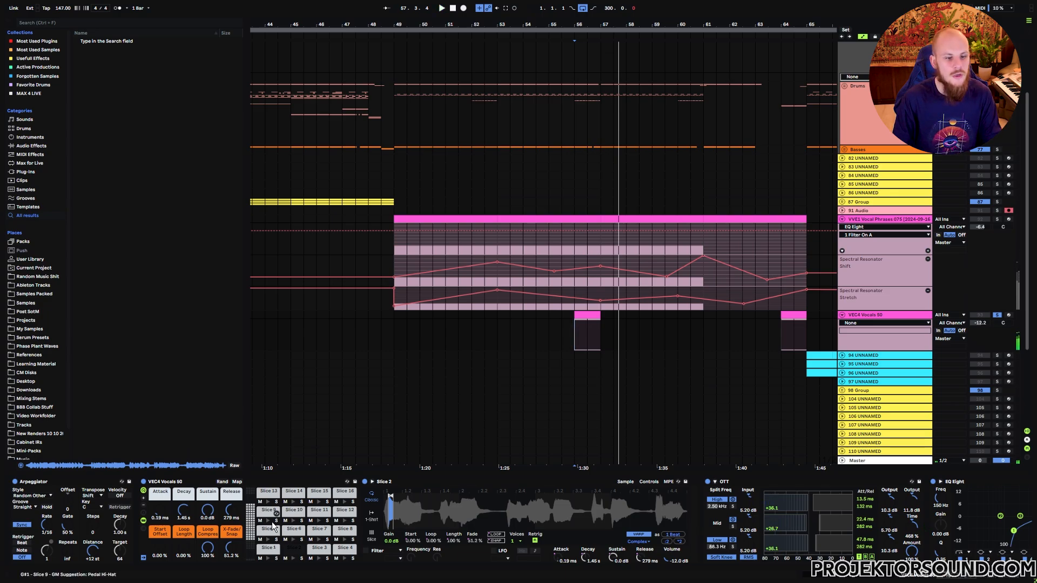
- Try the VEC4 Vocals 50 rack's Release at 2.38 ms, listen from bar 56, and restore it to 279 ms
{"action": "left_click_drag", "start_coordinate": [229, 510], "coordinate": [229, 540]}
{"action": "left_click", "coordinate": [575, 333]}
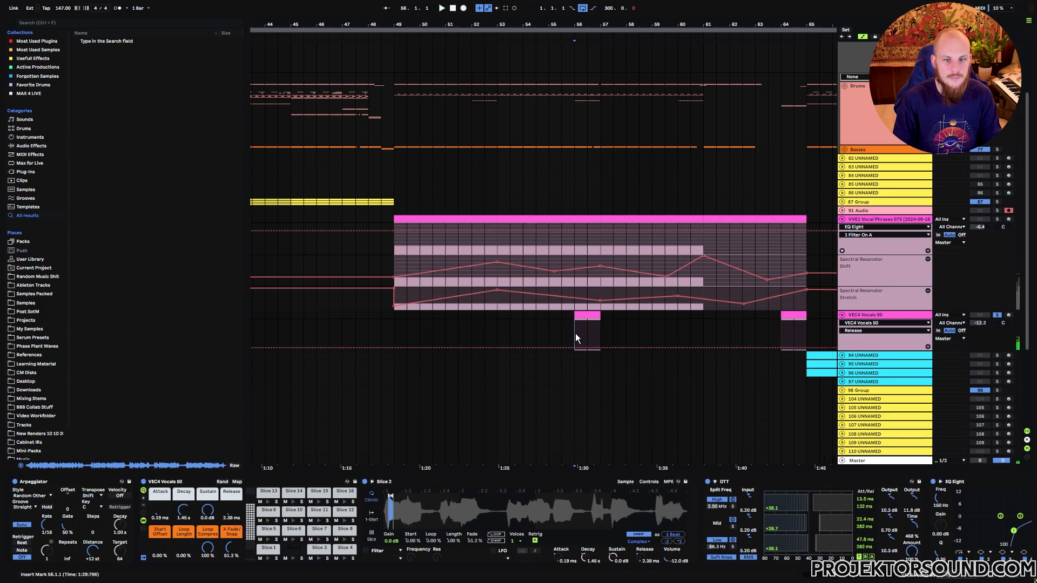
{"action": "key", "text": "space"}
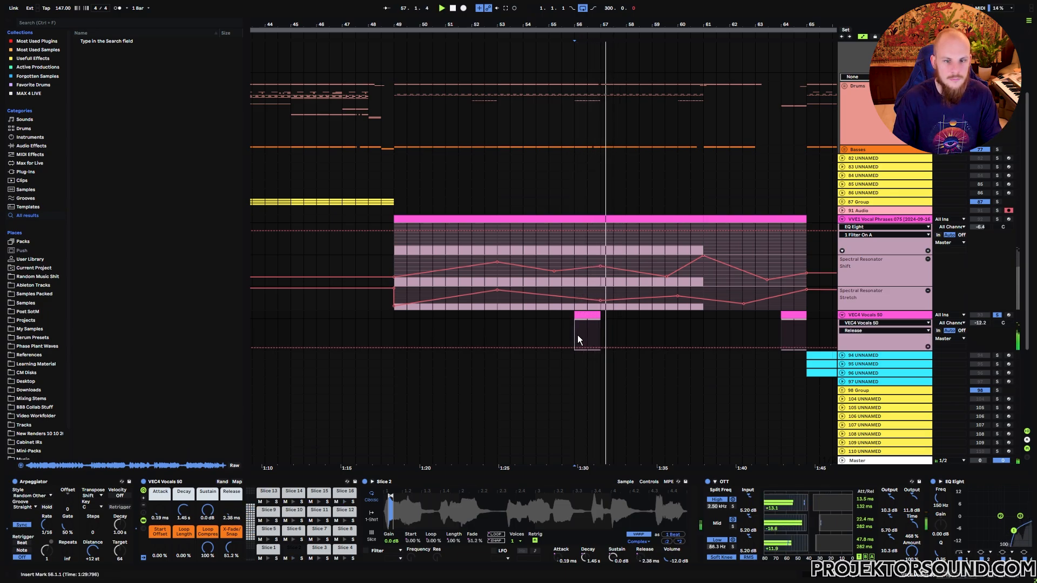
{"action": "key", "text": "space"}
{"action": "left_click_drag", "start_coordinate": [229, 510], "coordinate": [229, 479]}
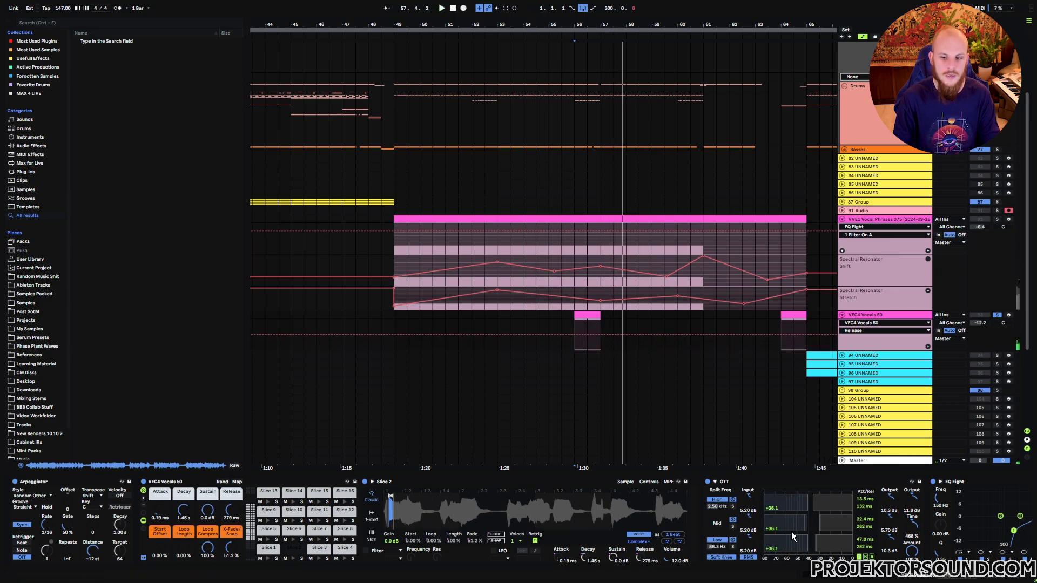
- Examine the effects after OTT on VEC4 Vocals 50: EQ Eight, MStereoSpread, Saturator and Spectral Resonator
{"action": "scroll", "coordinate": [294, 486], "scroll_direction": "right", "scroll_amount": 10}
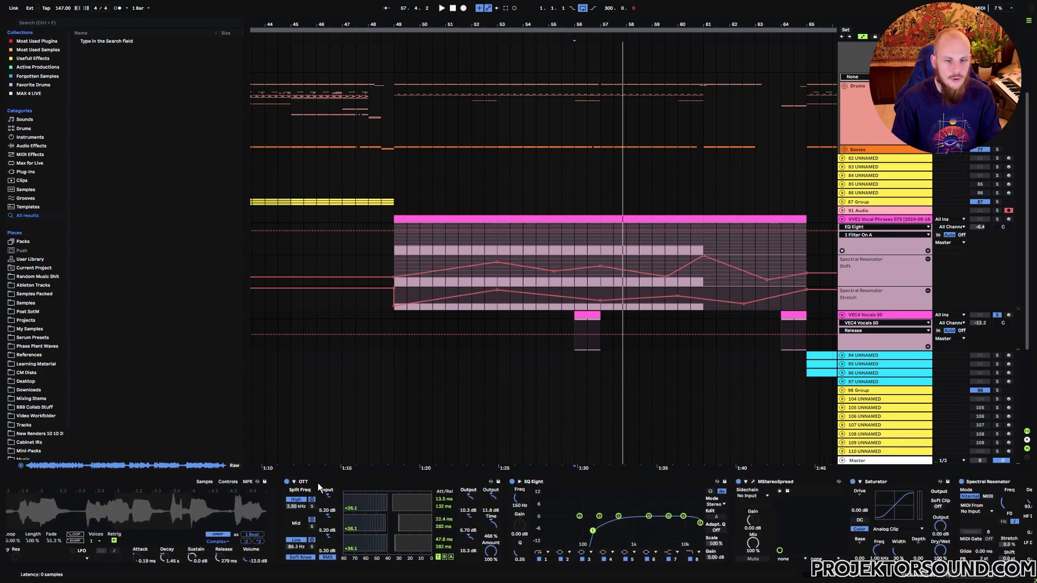
{"action": "left_click", "coordinate": [539, 489]}
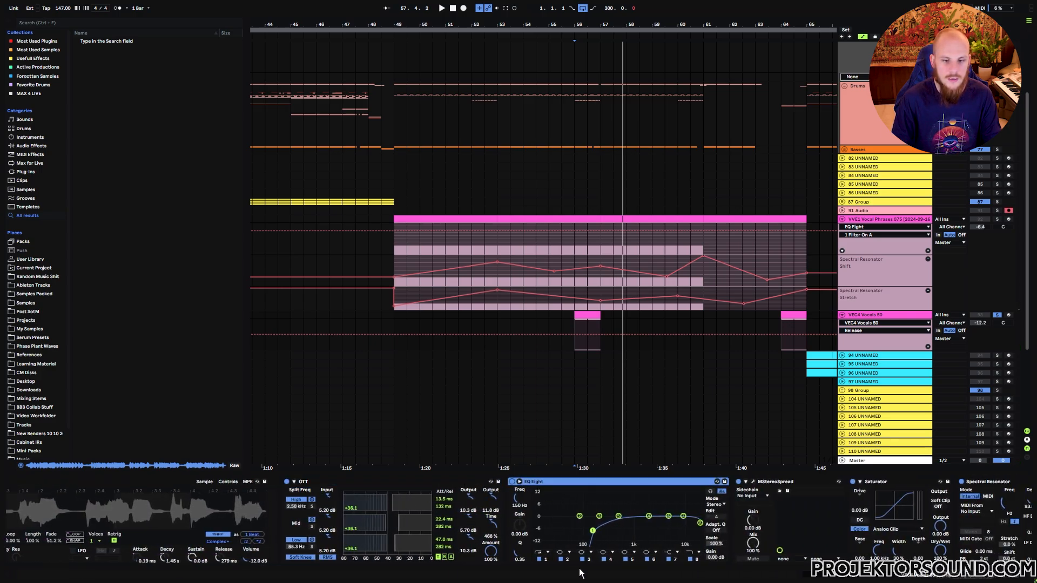
{"action": "left_click", "coordinate": [754, 483]}
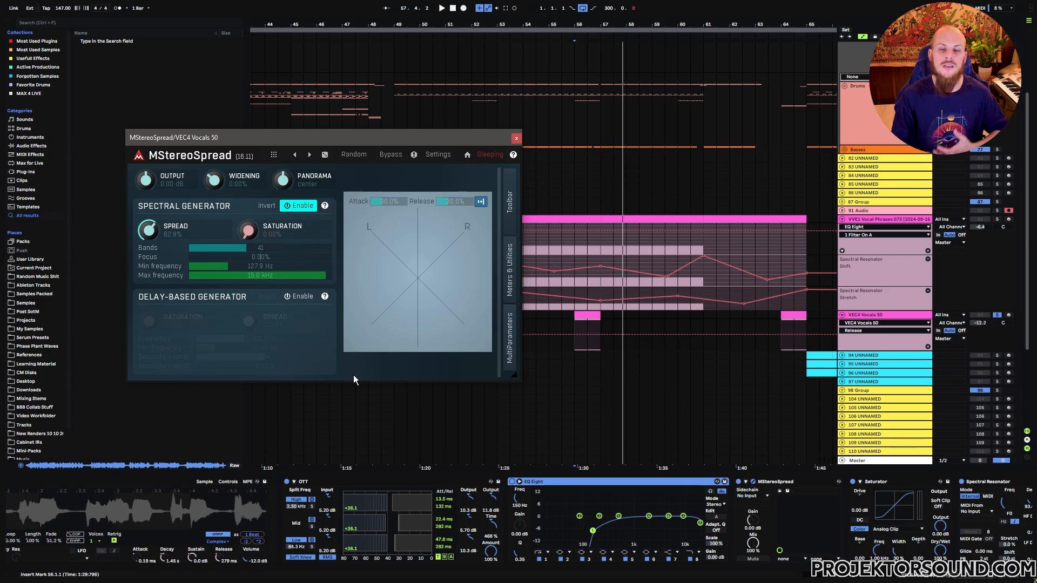
{"action": "key", "text": "Escape"}
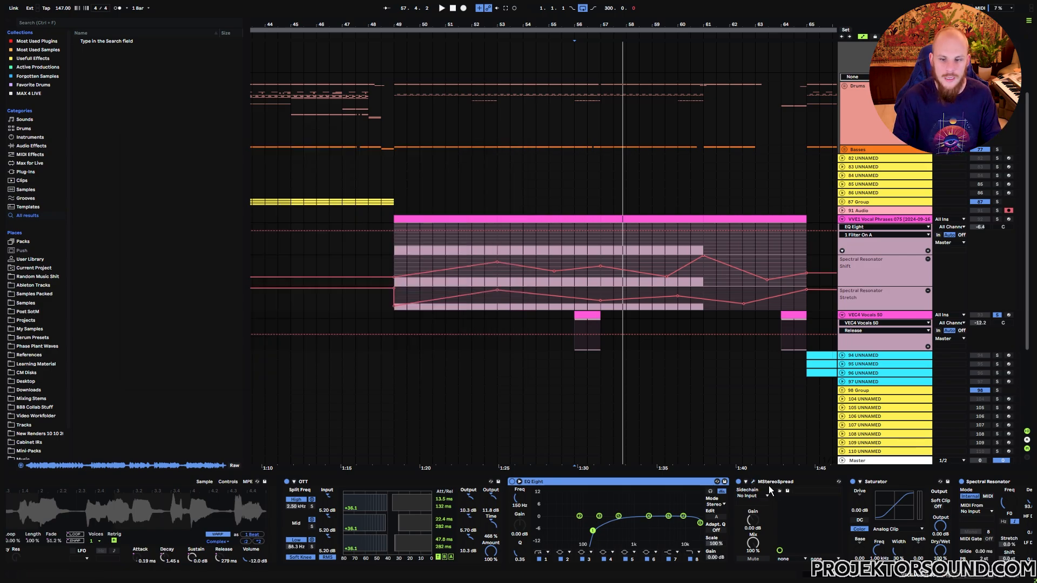
{"action": "scroll", "coordinate": [702, 500], "scroll_direction": "right", "scroll_amount": 6}
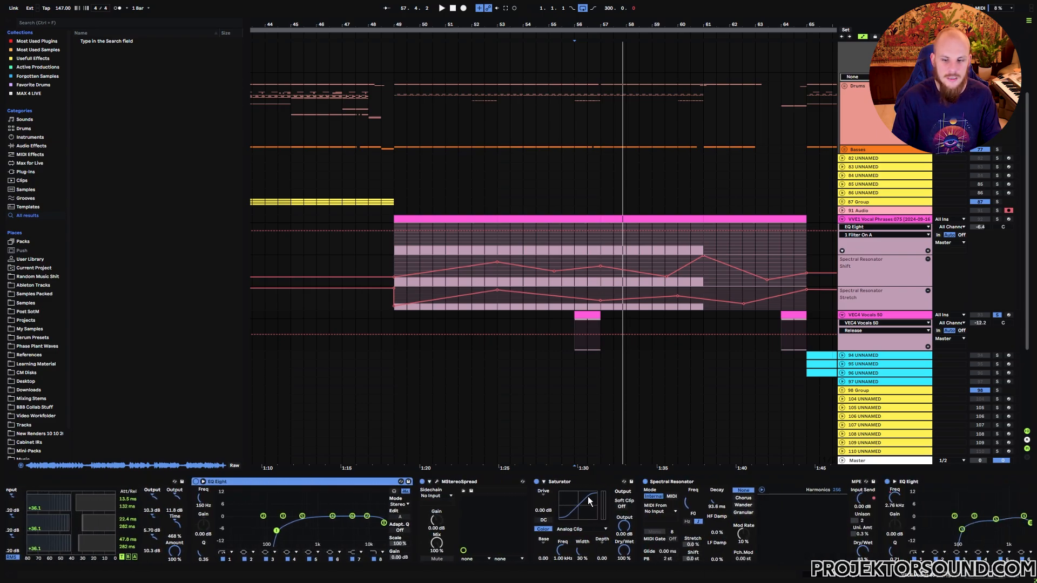
{"action": "left_click", "coordinate": [559, 482]}
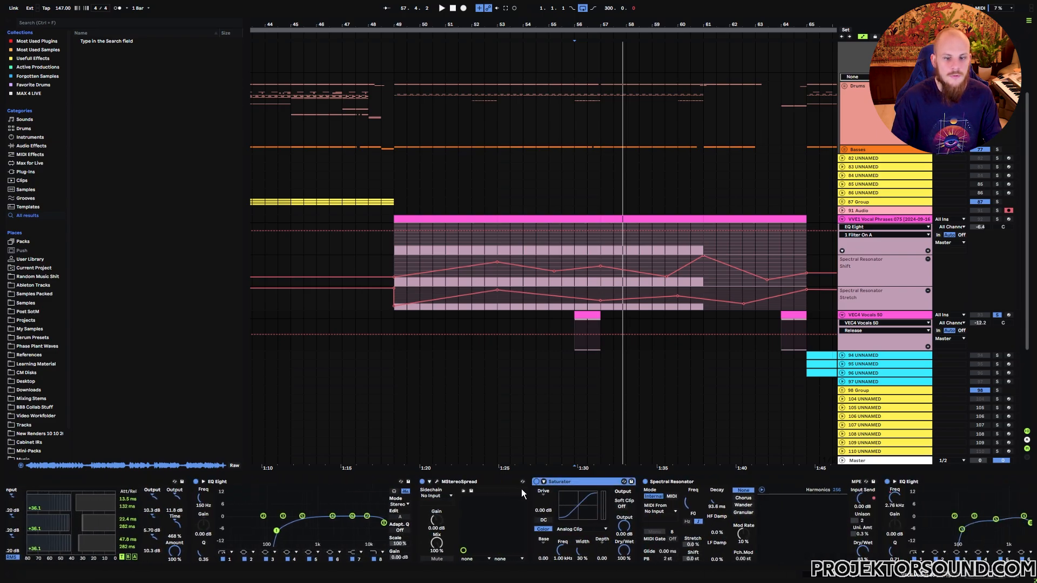
{"action": "left_click", "coordinate": [676, 481]}
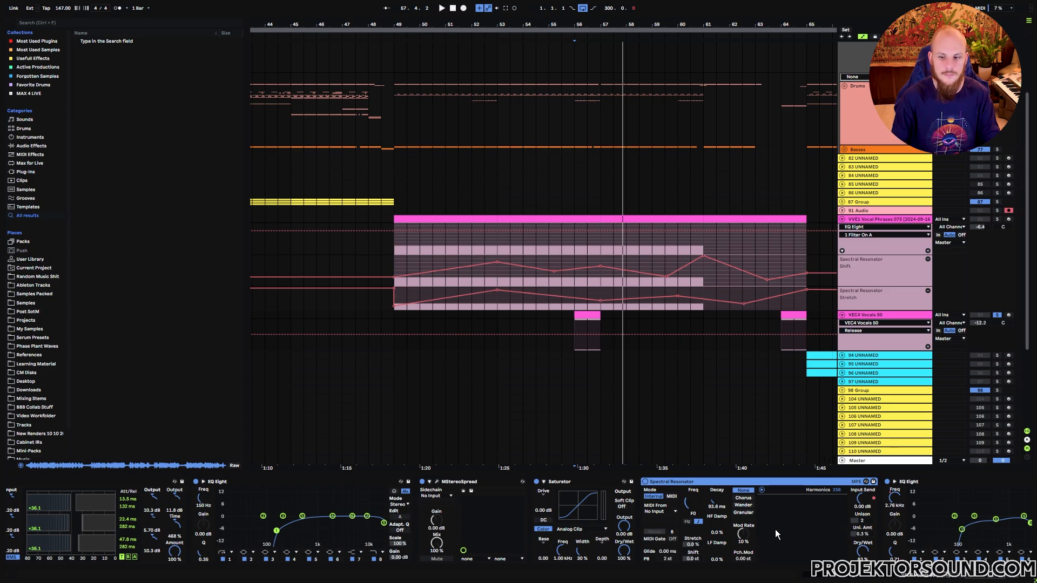
- Display the 8 Frequency A automation of the EQ Eight after Spectral Resonator and play the track from bar 56
{"action": "scroll", "coordinate": [775, 530], "scroll_direction": "right", "scroll_amount": 5}
{"action": "left_click", "coordinate": [549, 481]}
{"action": "left_click", "coordinate": [532, 504]}
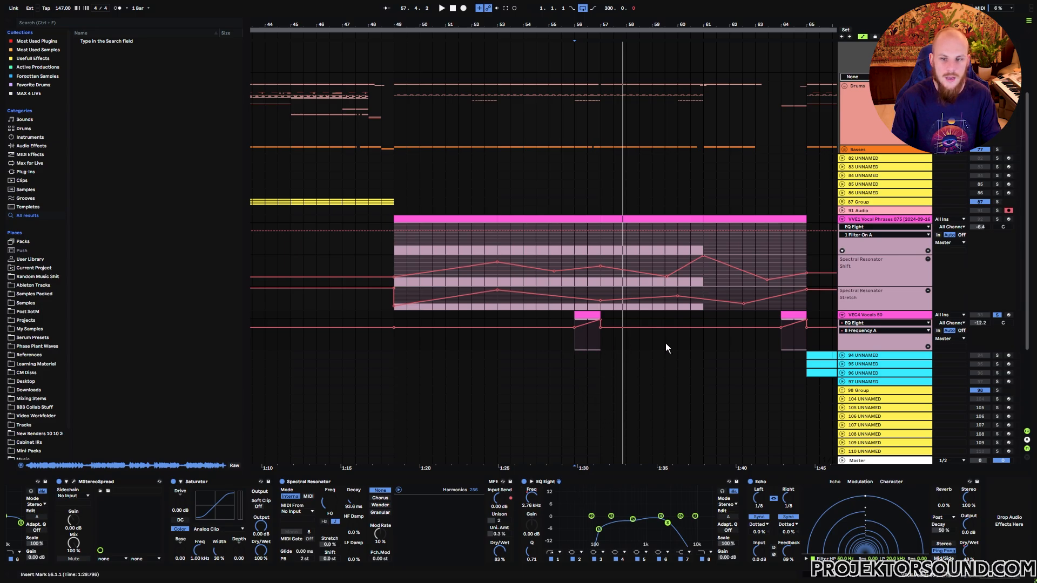
{"action": "left_click", "coordinate": [574, 350]}
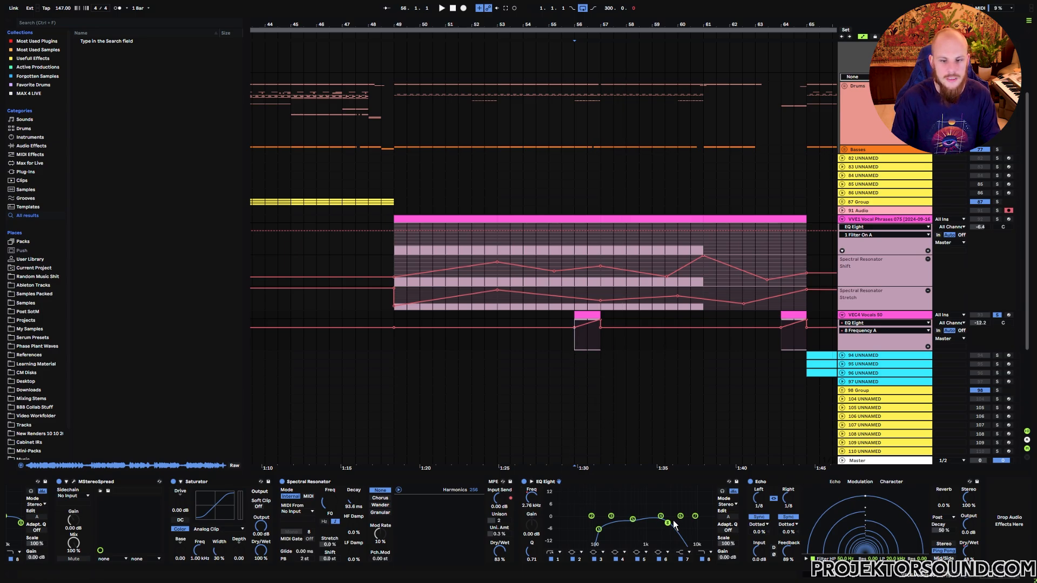
{"action": "key", "text": "space"}
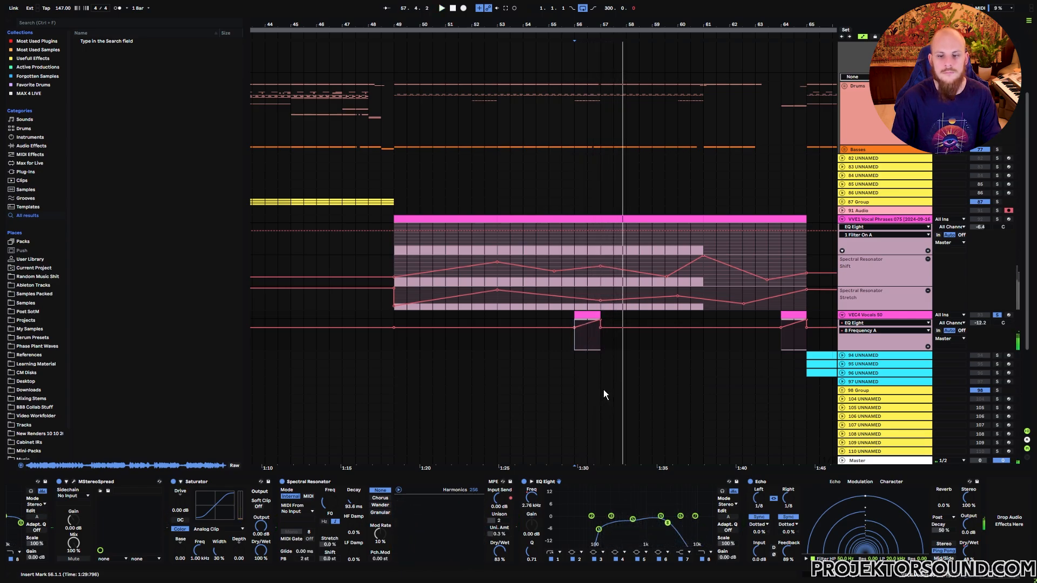
- Display Echo's Dry Wet automation on VEC4 Vocals 50 and delete it from 48.3.1 to 56.3.1
{"action": "left_click", "coordinate": [963, 555]}
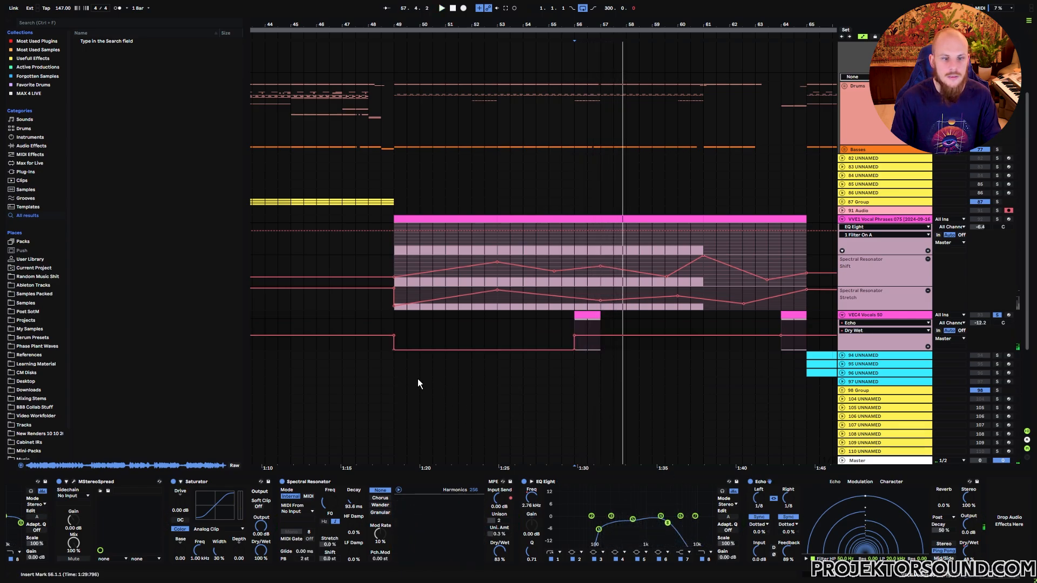
{"action": "left_click_drag", "start_coordinate": [384, 348], "coordinate": [582, 345]}
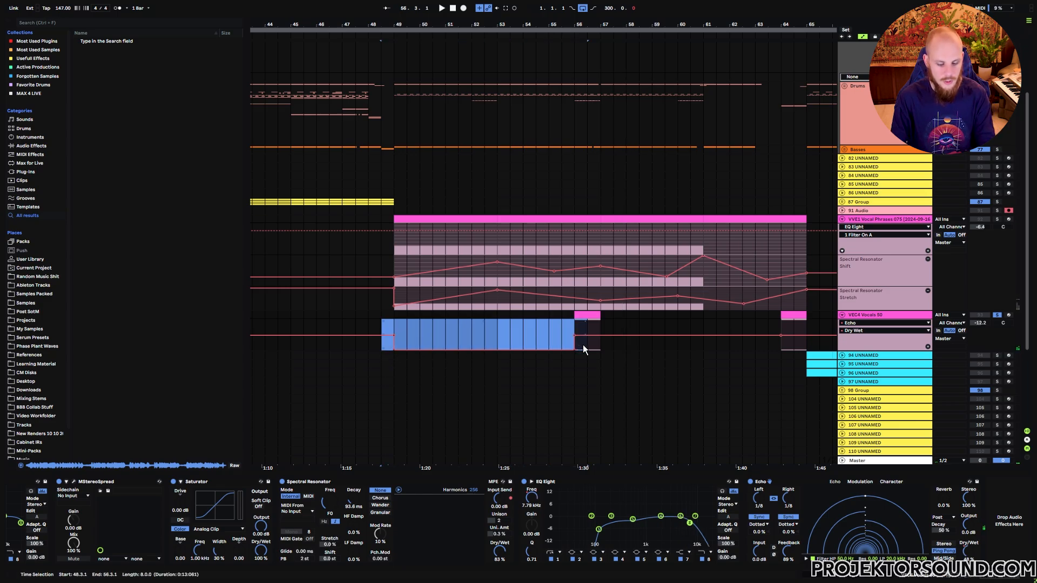
{"action": "key", "text": "Delete"}
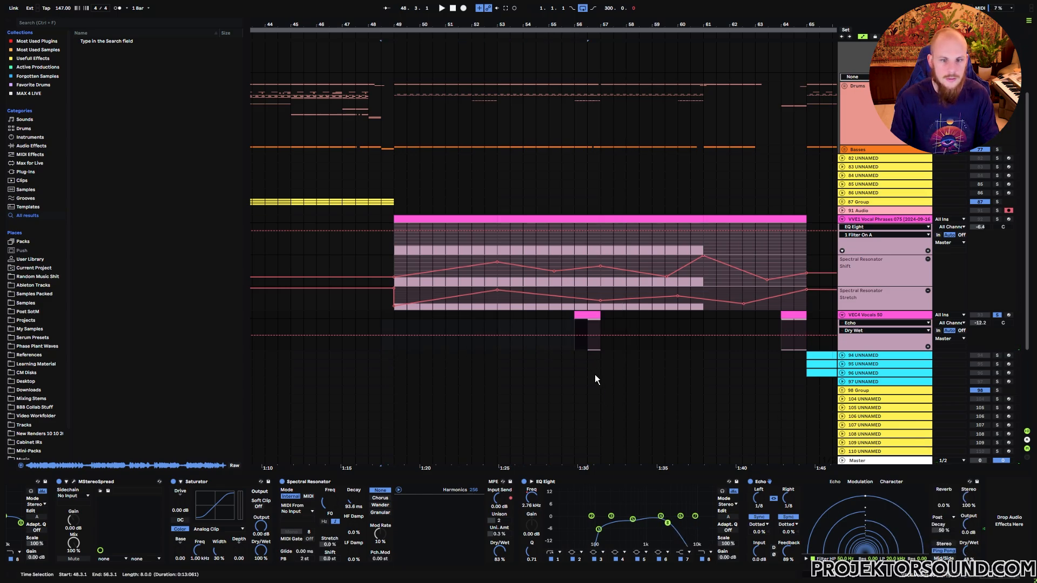
- Select the time range from bar 56 to bar 64 in the VEC4 Vocals 50 track's Dry Wet lane
{"action": "left_click", "coordinate": [570, 346]}
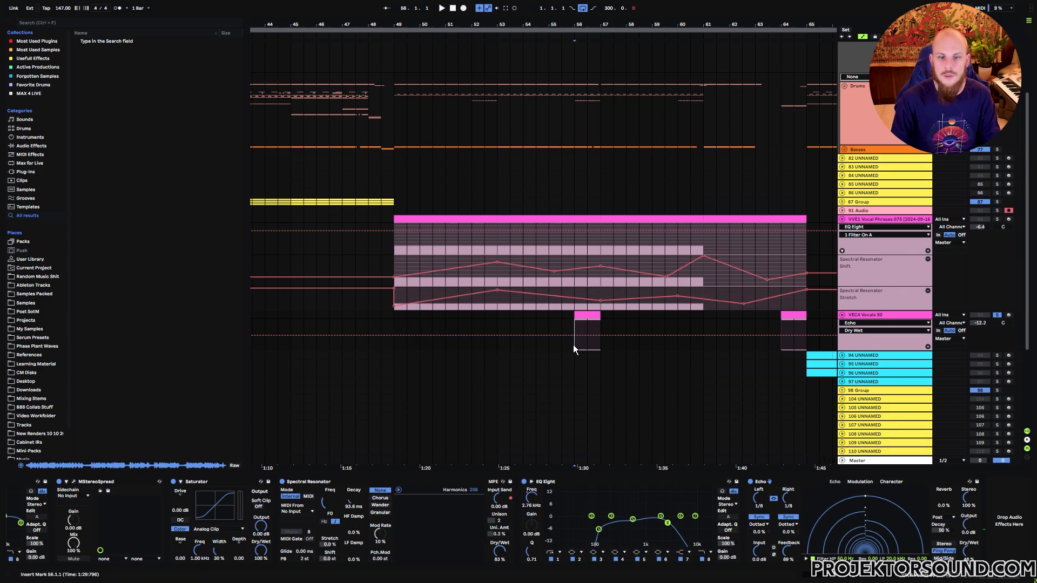
{"action": "left_click_drag", "start_coordinate": [575, 345], "coordinate": [782, 352]}
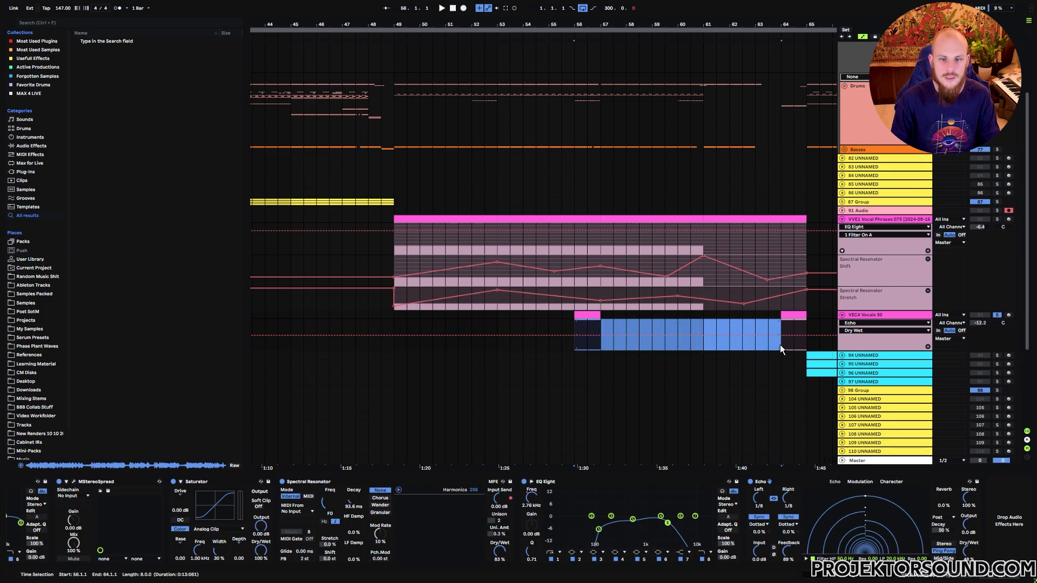